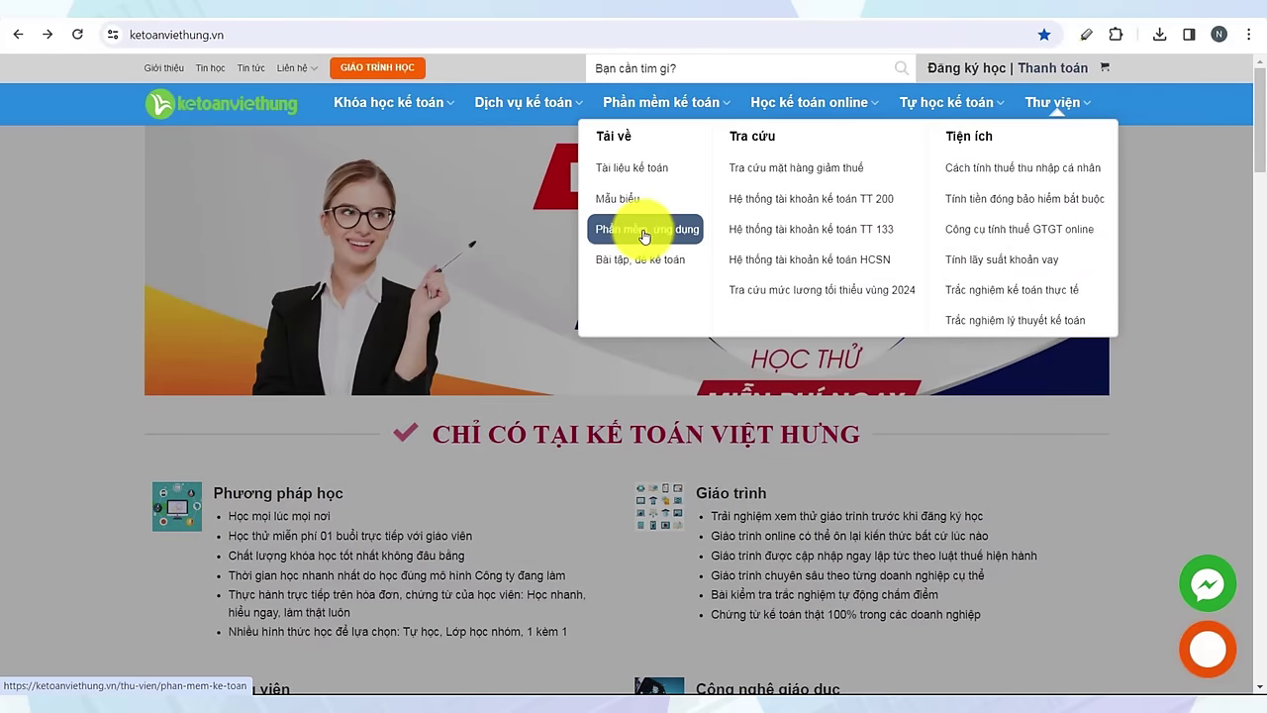
- Download word.replacer.-.multiple.words.rar from the Phần mềm ứng dụng library's Word replacement article via Google Drive
left_click(644, 235)
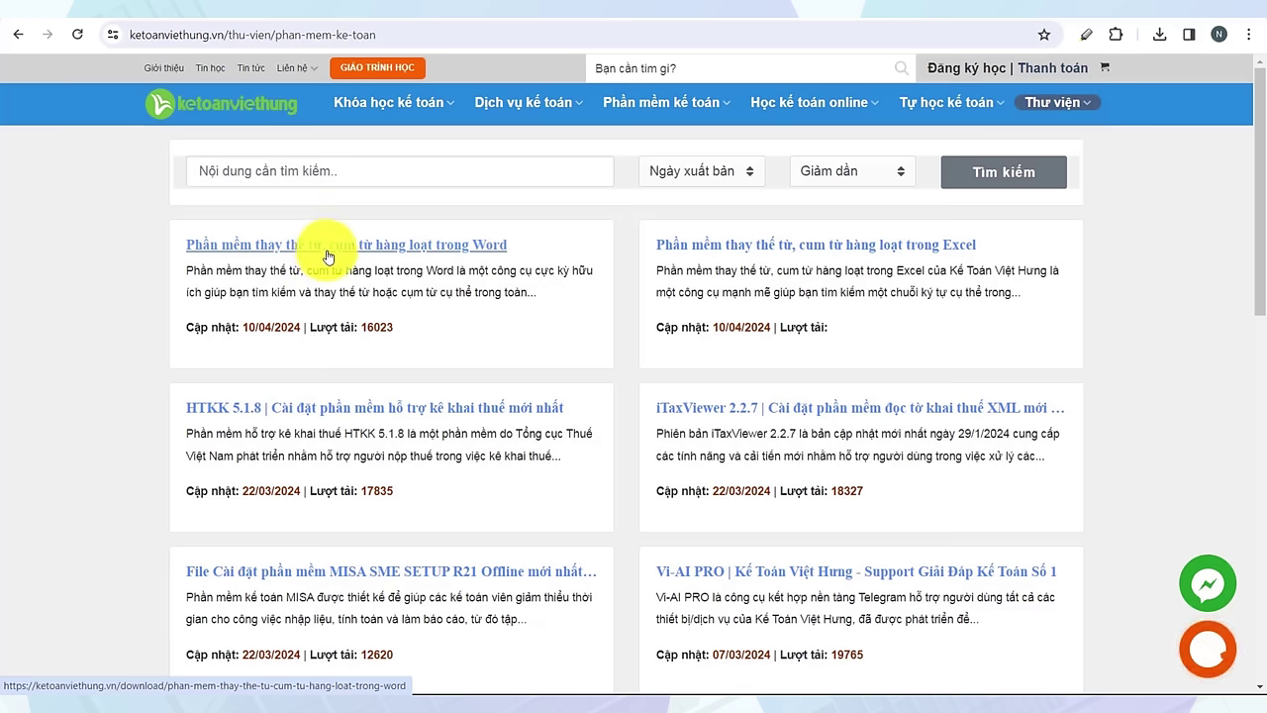
left_click(328, 257)
left_click(354, 610)
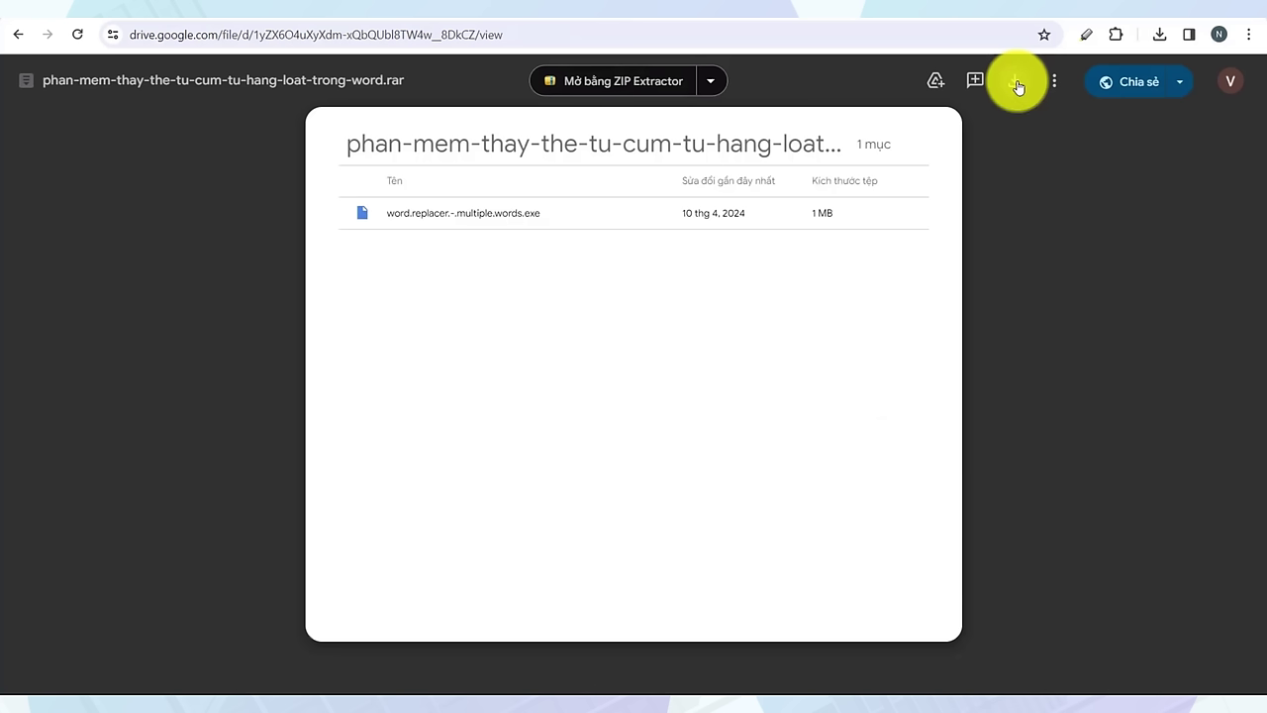
left_click(1019, 85)
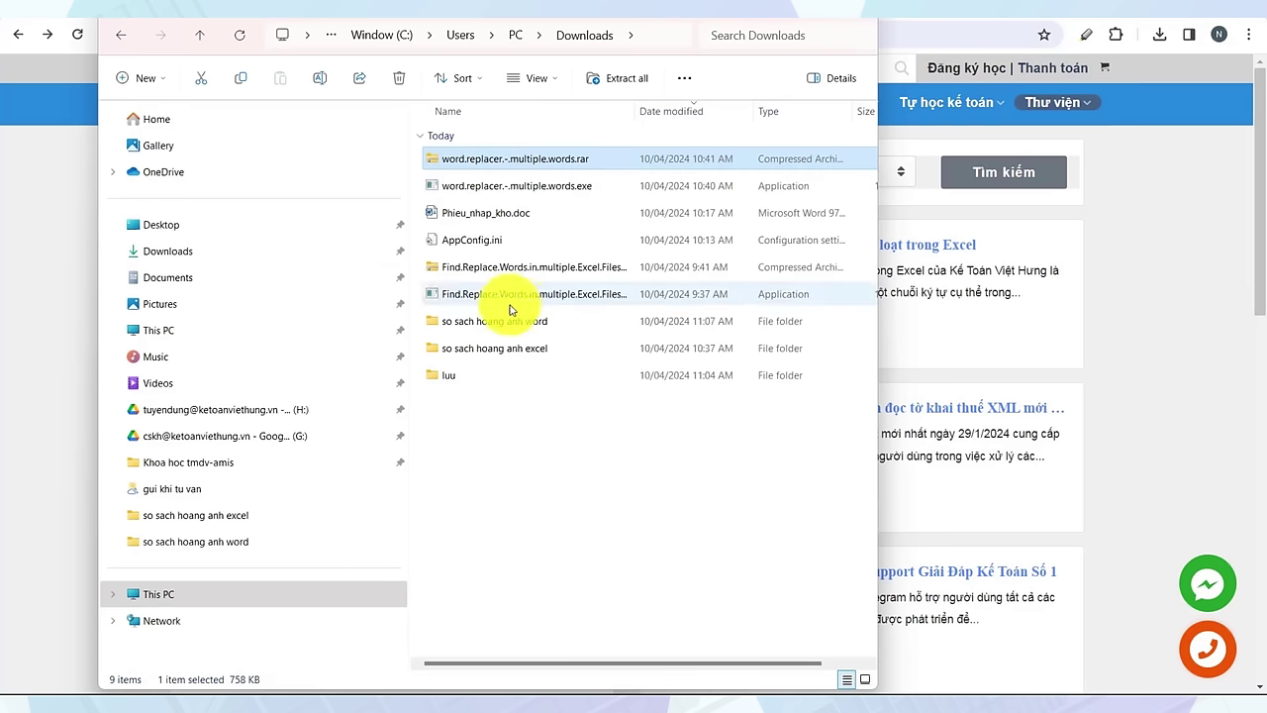
- Select Find.Replace.Words.in.multiple.Excel.Files.exe among the Downloads folder items
left_click(496, 267)
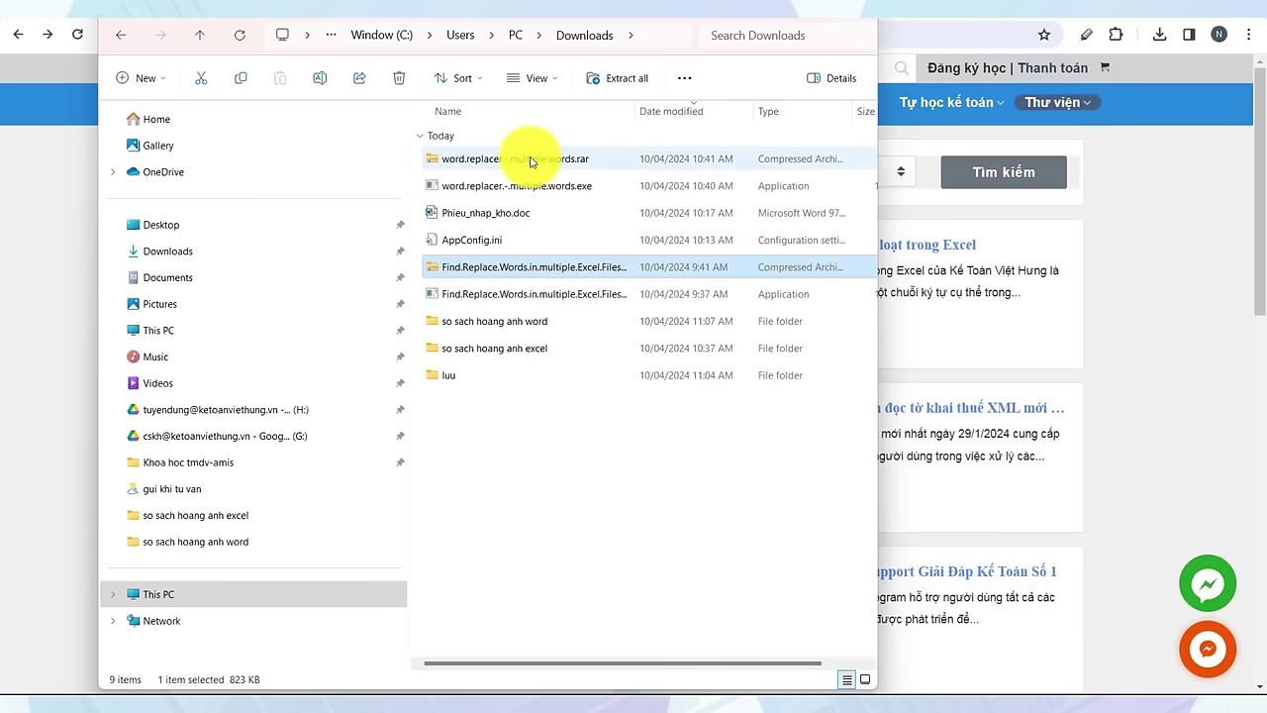
left_click(478, 186)
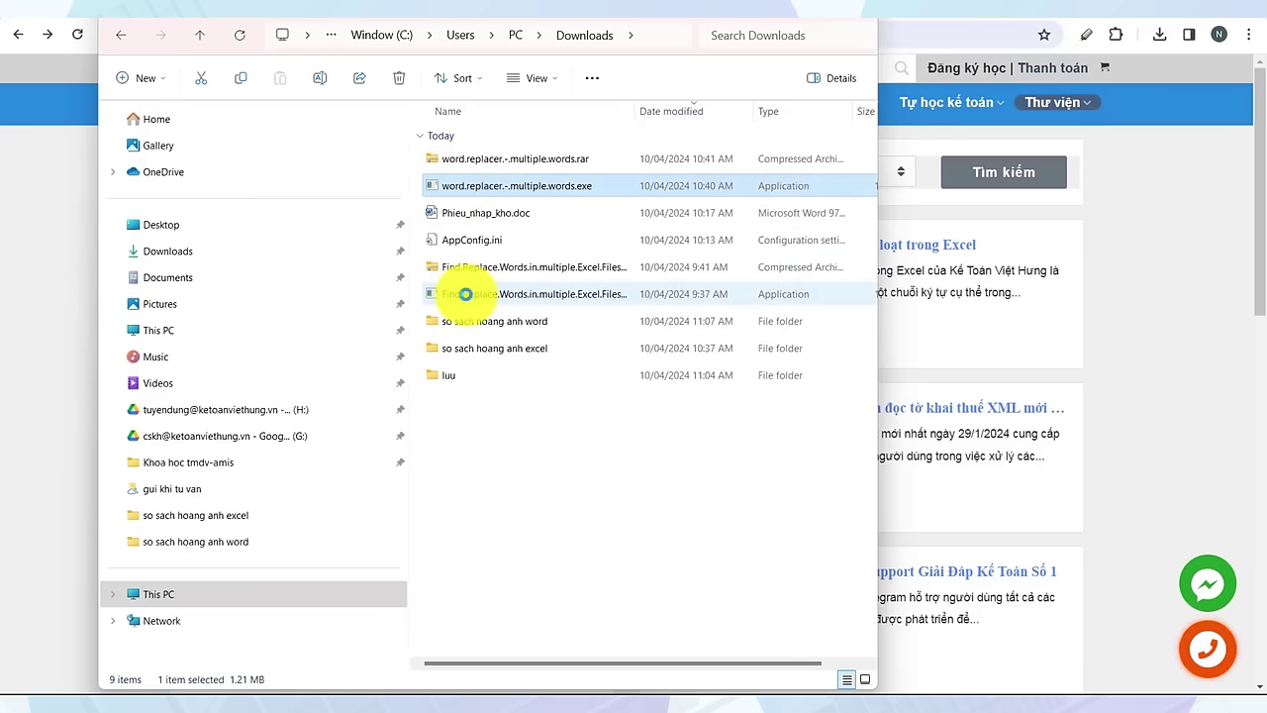
left_click(465, 294)
left_click(475, 188)
left_click(468, 294)
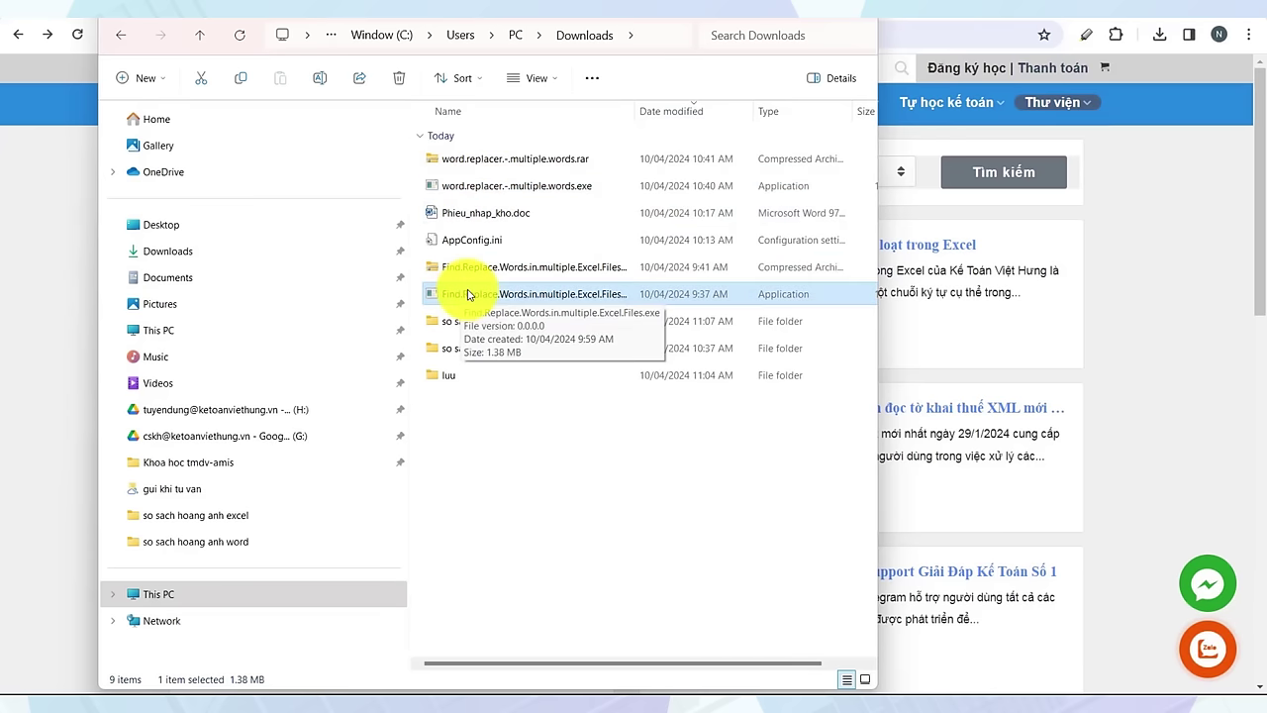
left_click(500, 322)
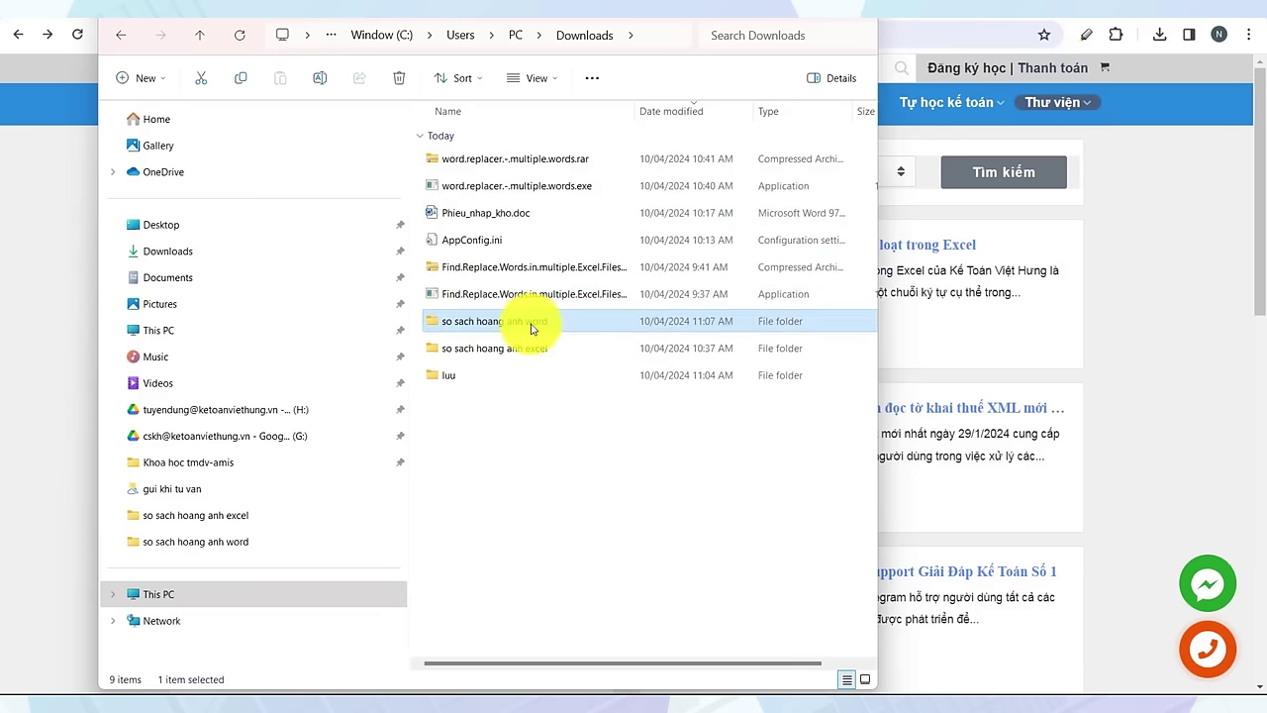
left_click(503, 349)
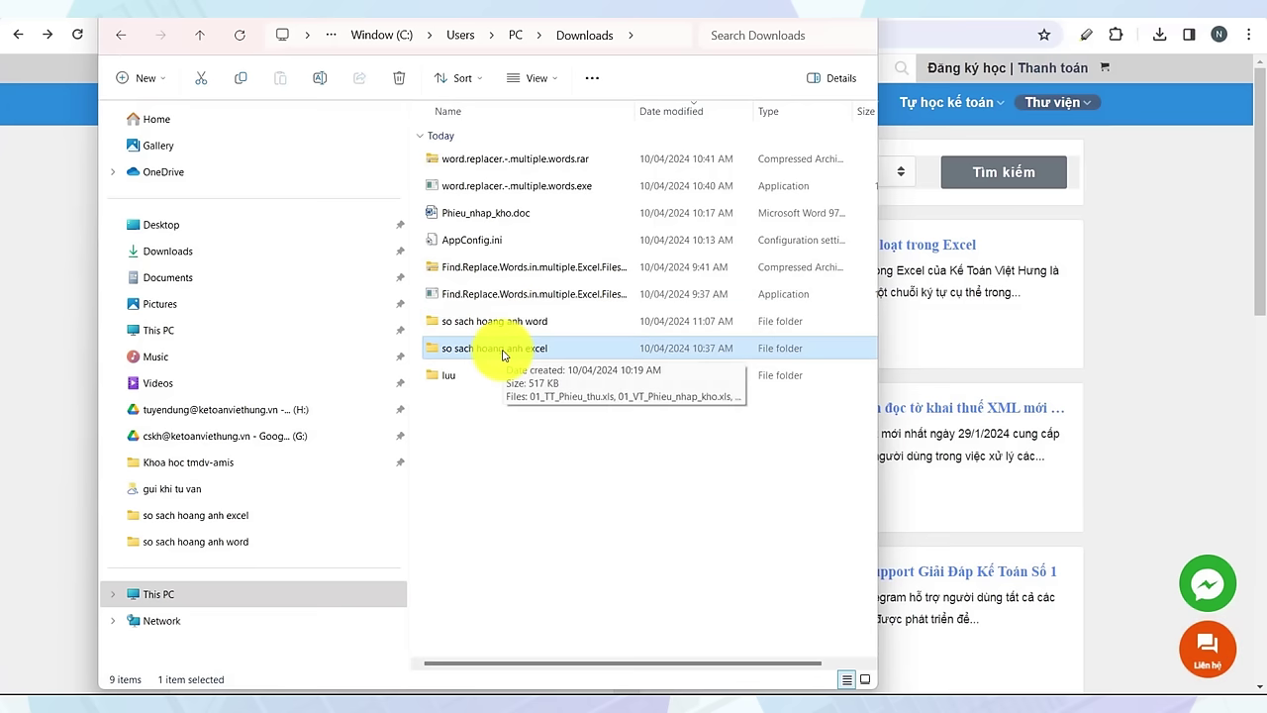
left_click(554, 296)
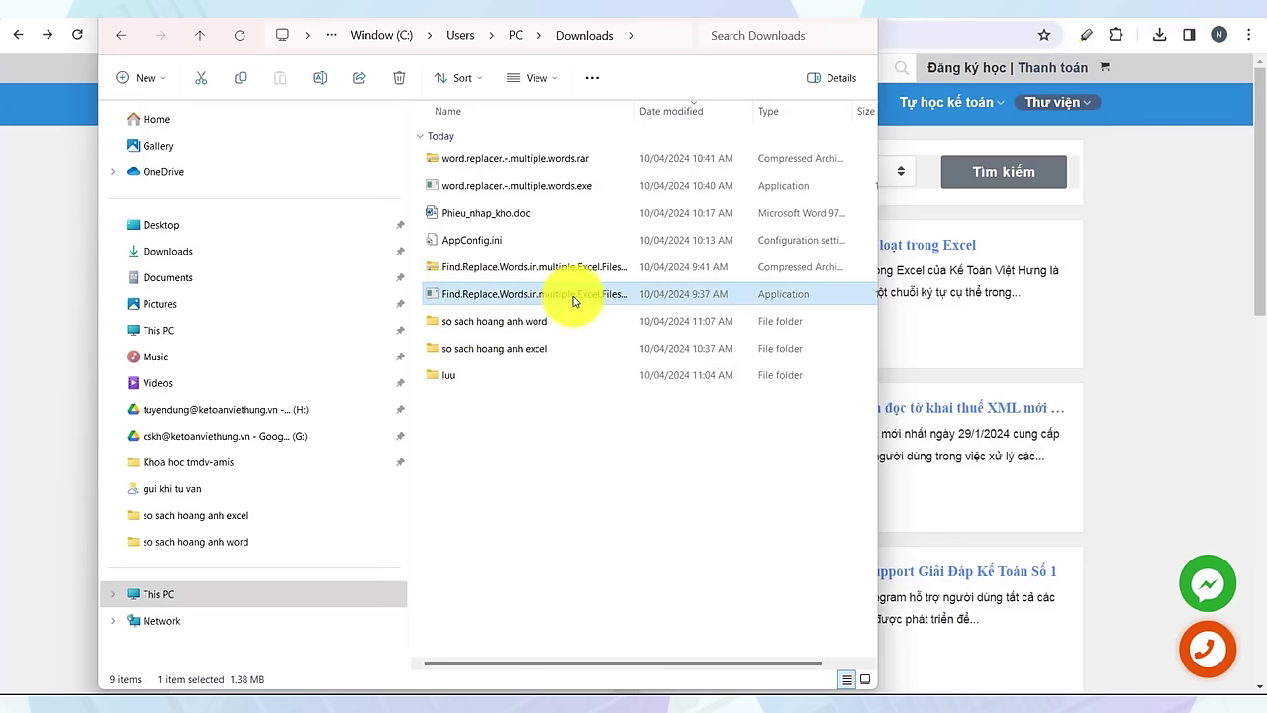
- Launch the Excel replacer, load the 'so sach hoang anh excel' folder, and enable subfolders and whole-cell matching
left_click(745, 406)
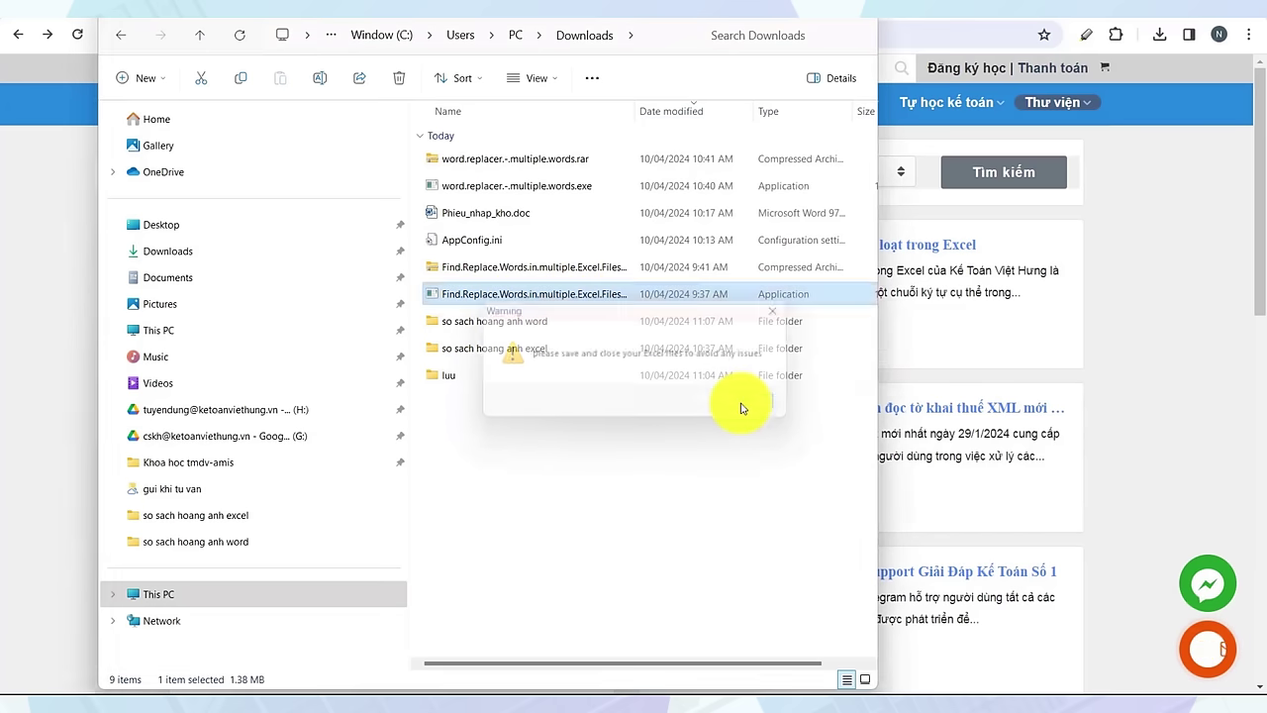
left_click(683, 121)
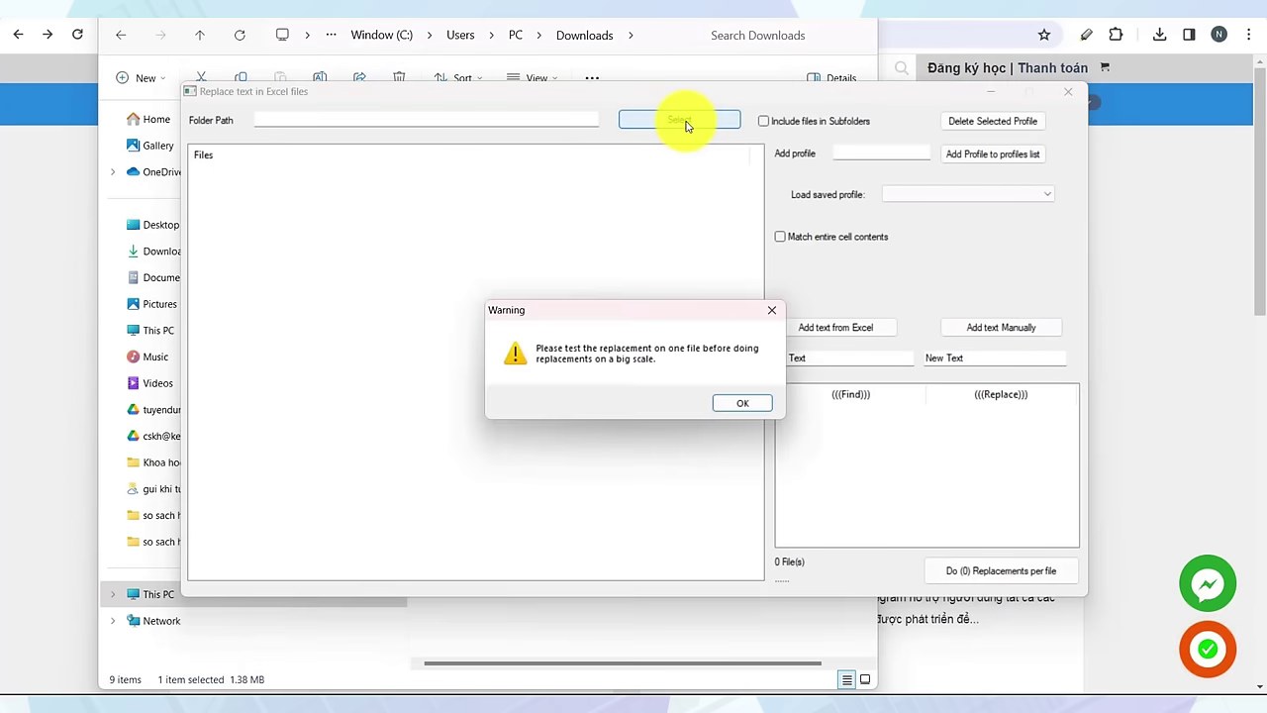
left_click(744, 406)
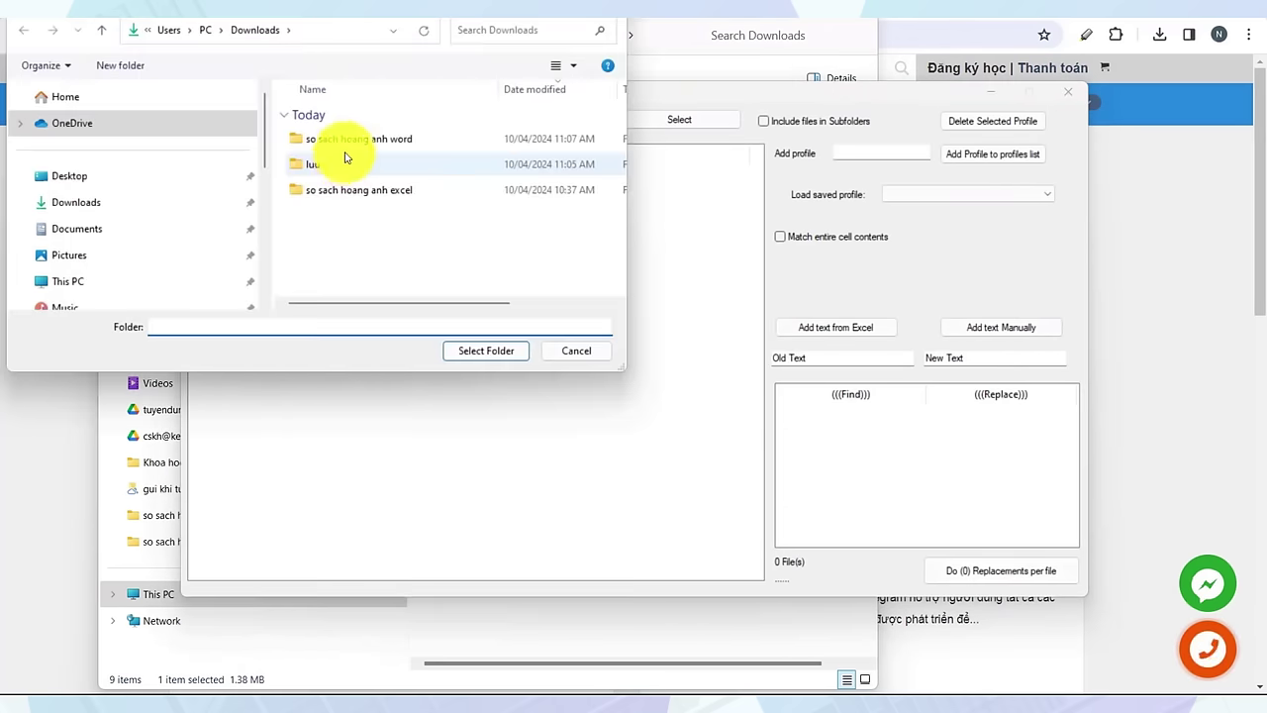
left_click(348, 193)
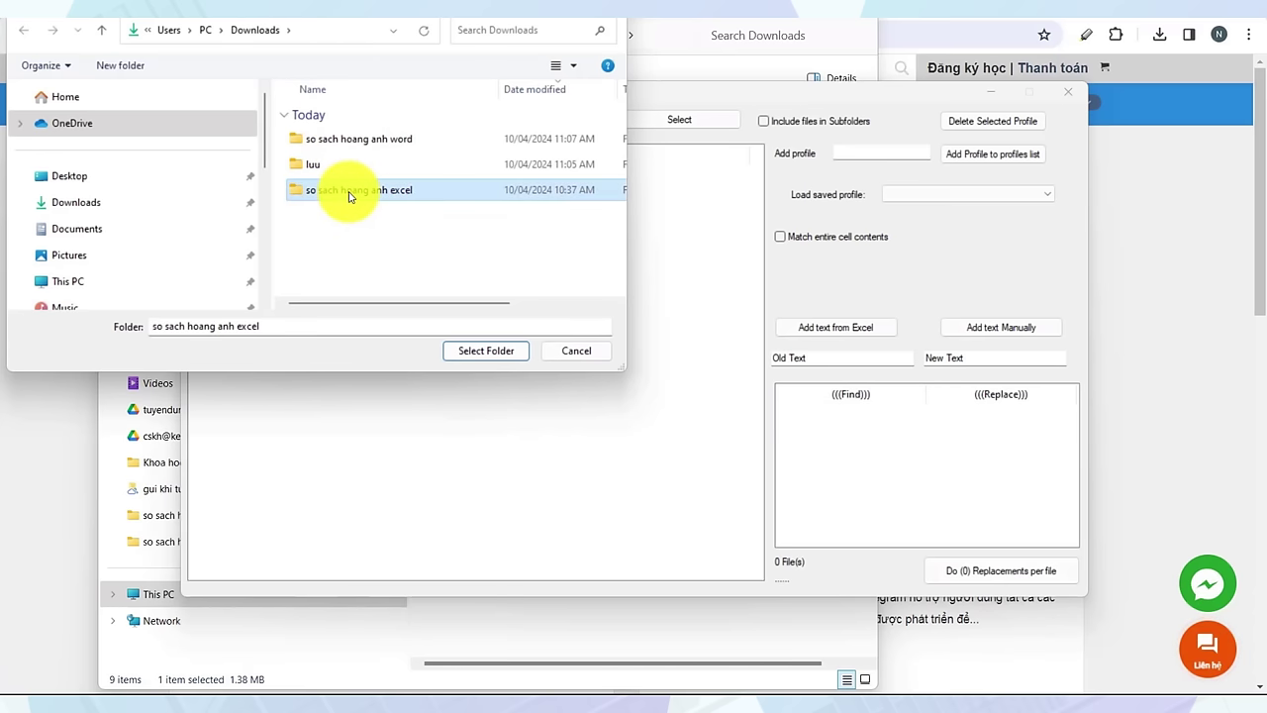
left_click(479, 352)
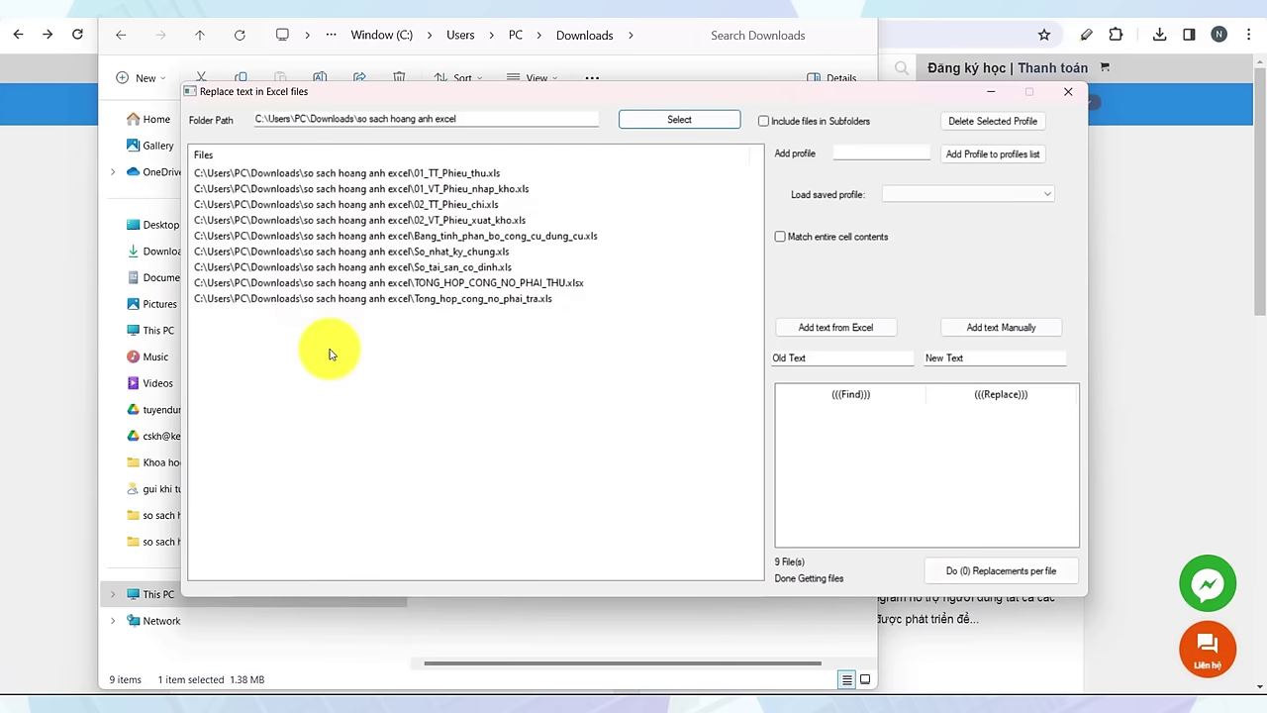
left_click(764, 121)
left_click(780, 237)
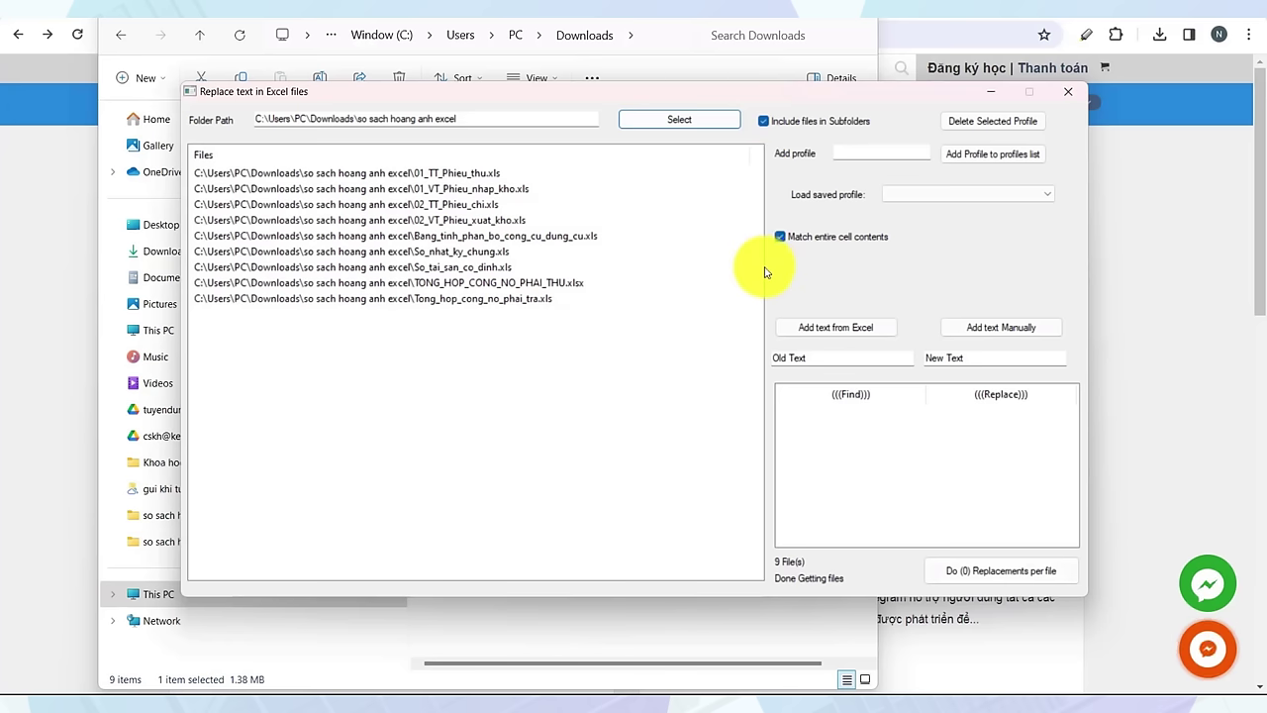
- Clear the Old Text field and read the old company address in cell A2 of BẢNG TÍNH PHÂN BỔ CÔNG CỤ DỤNG CỤ
left_click(817, 358)
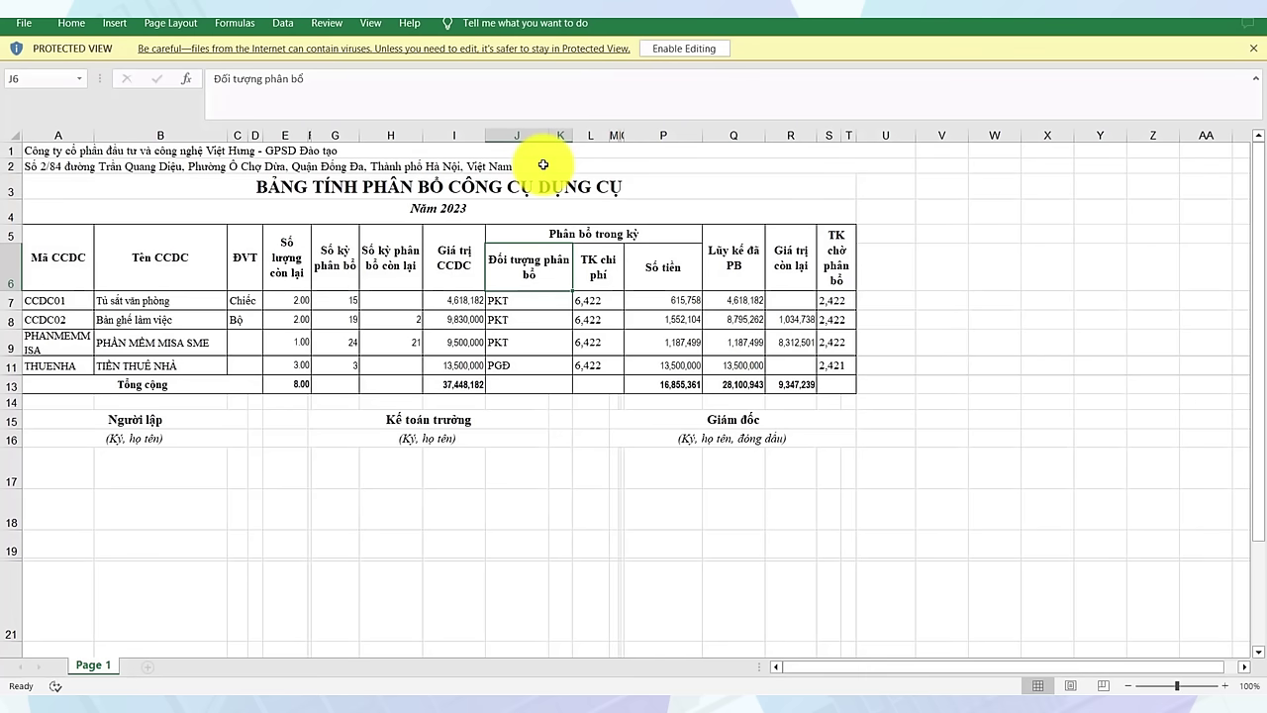
left_click(282, 194)
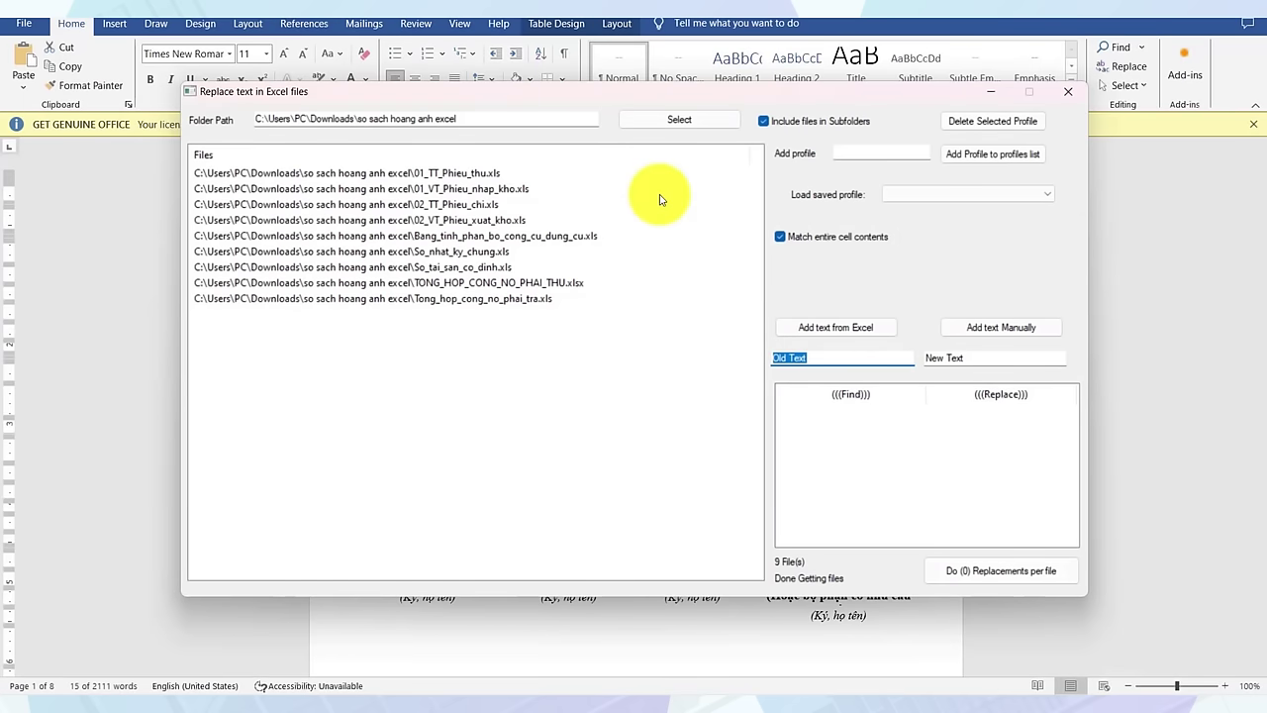
- Replace the old company name with 'Công ty TNHH xây lắp và thương mại Hoàng Anh' across all nine selected workbooks
key("ctrl+v")
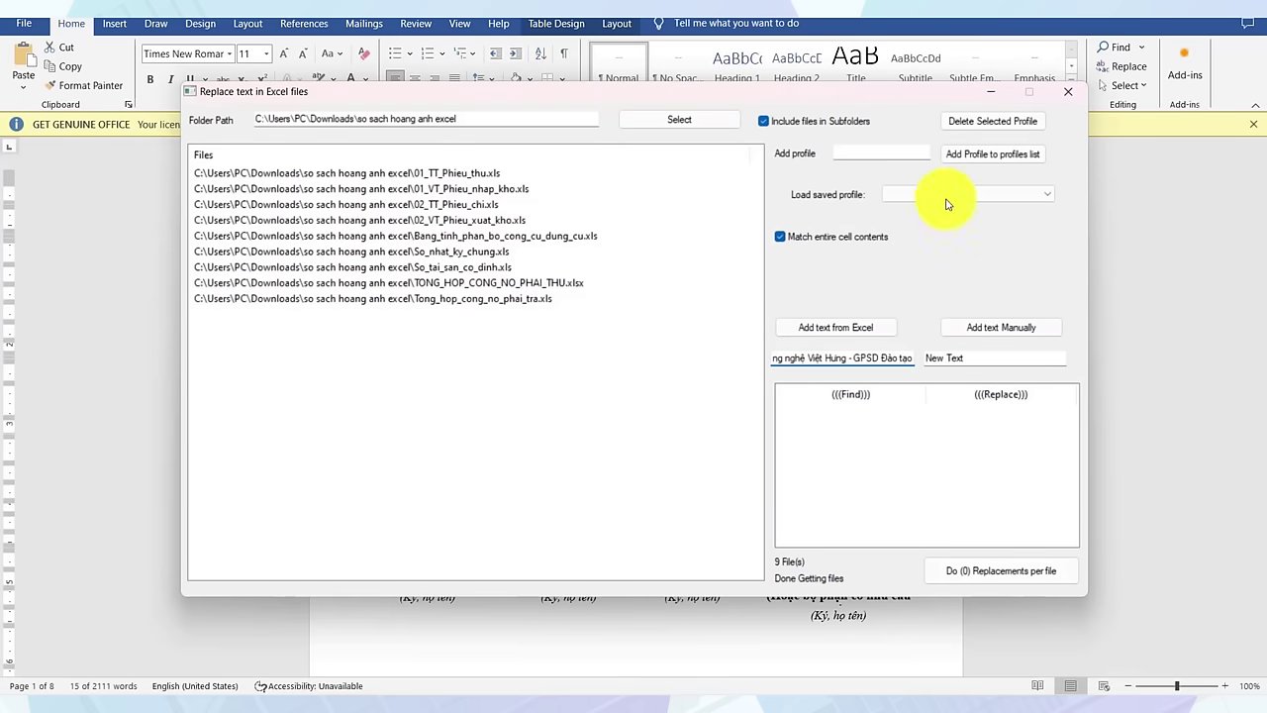
key("Tab")
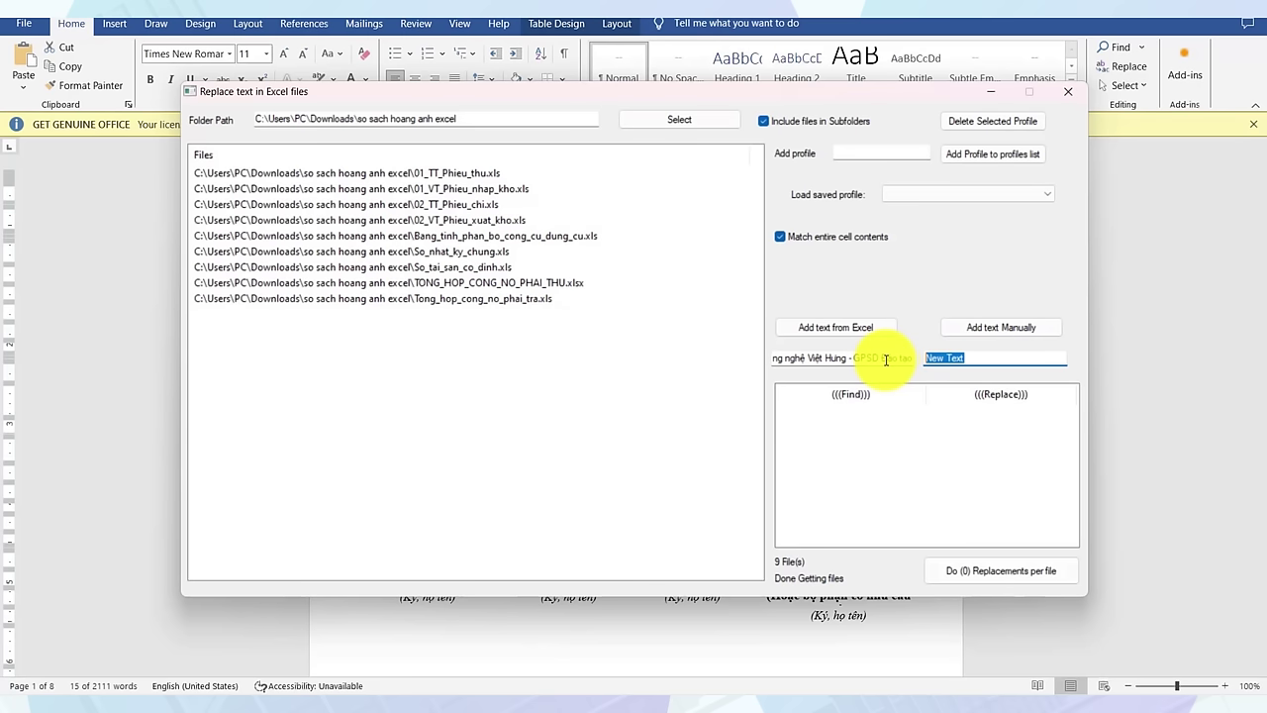
key("ctrl+v")
left_click_drag(386, 327, 406, 181)
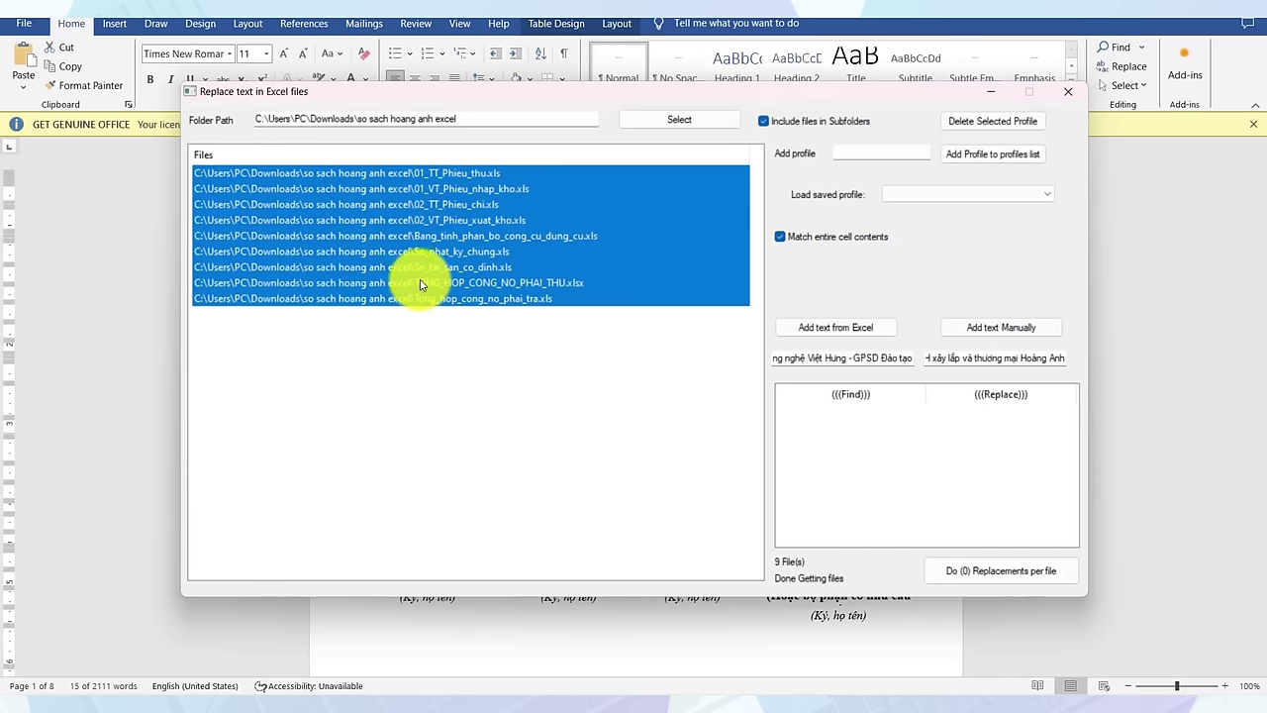
left_click(997, 329)
left_click(997, 576)
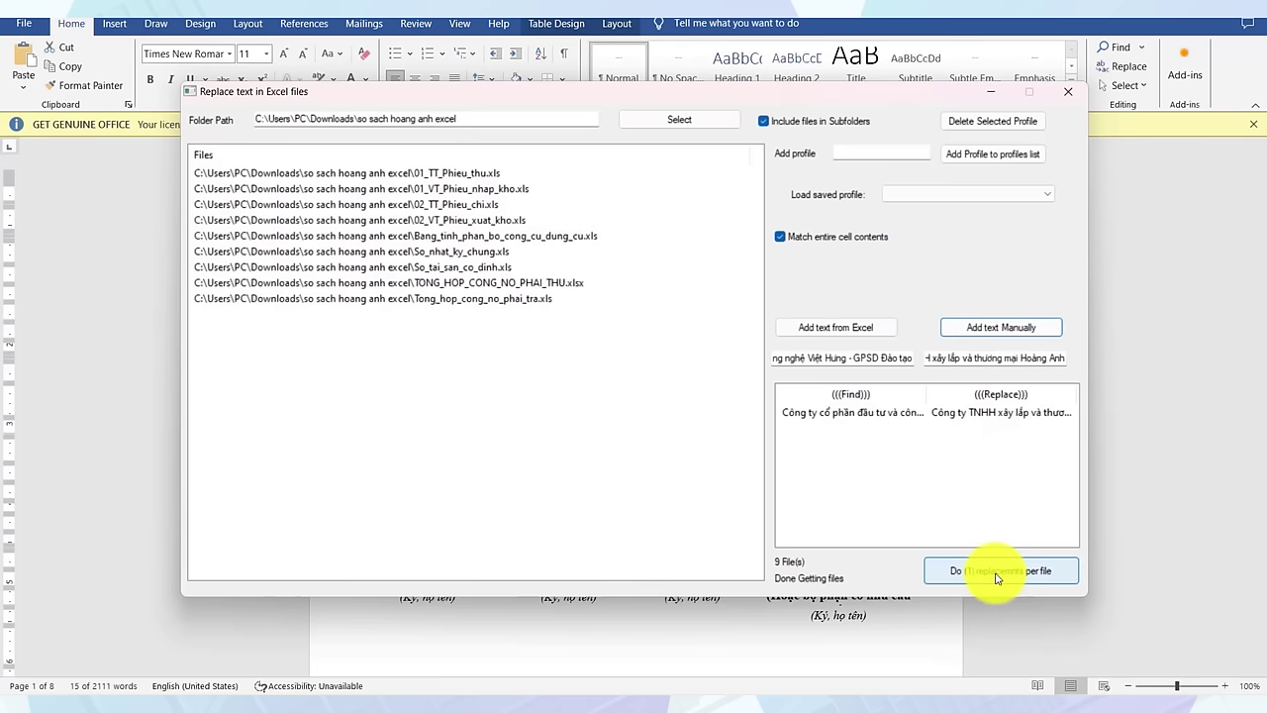
left_click(991, 578)
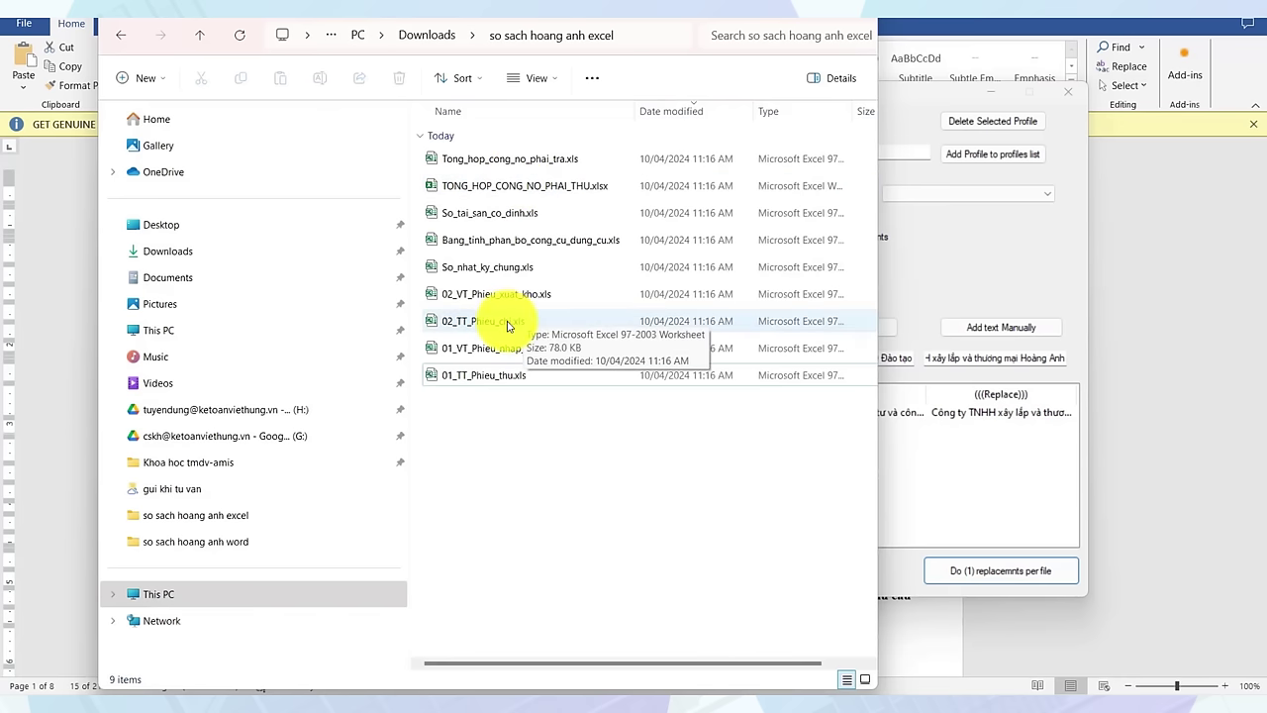
- Open 02_TT_Phieu_chi.xls, scroll through the vouchers confirming the new company name, then close it
double_click(508, 328)
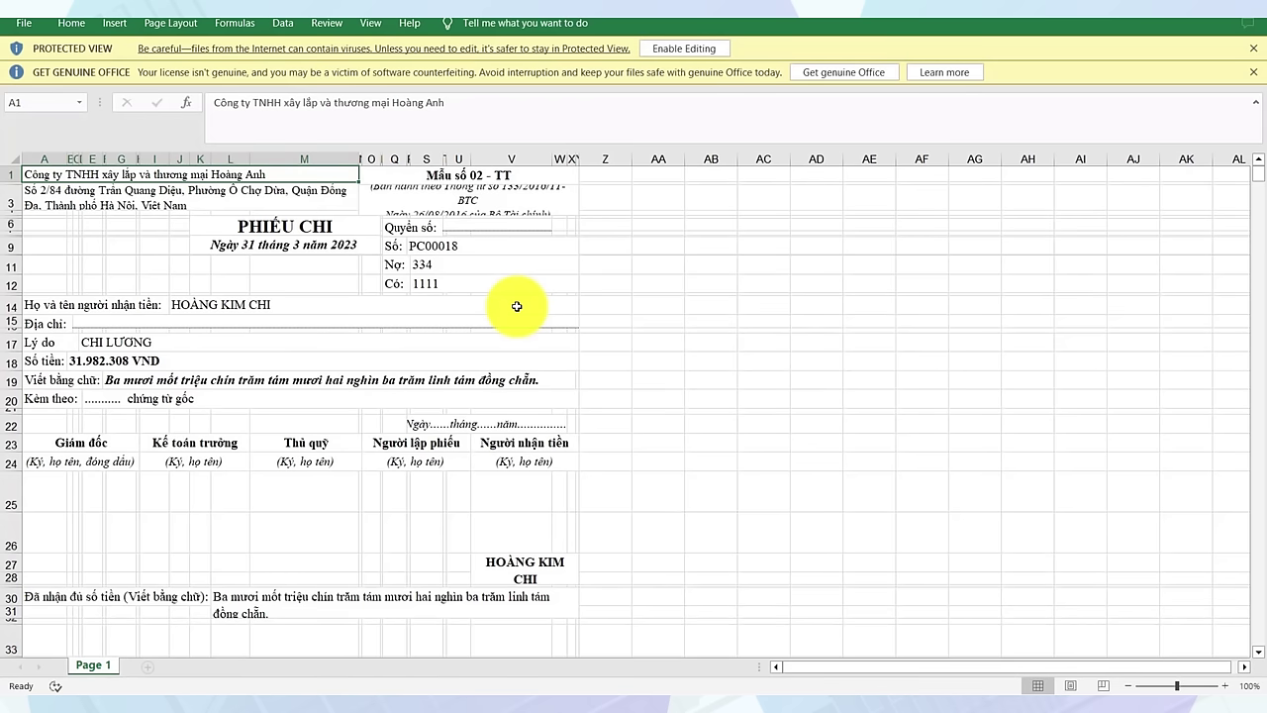
scroll(519, 305, "down", 5)
scroll(522, 311, "down", 6)
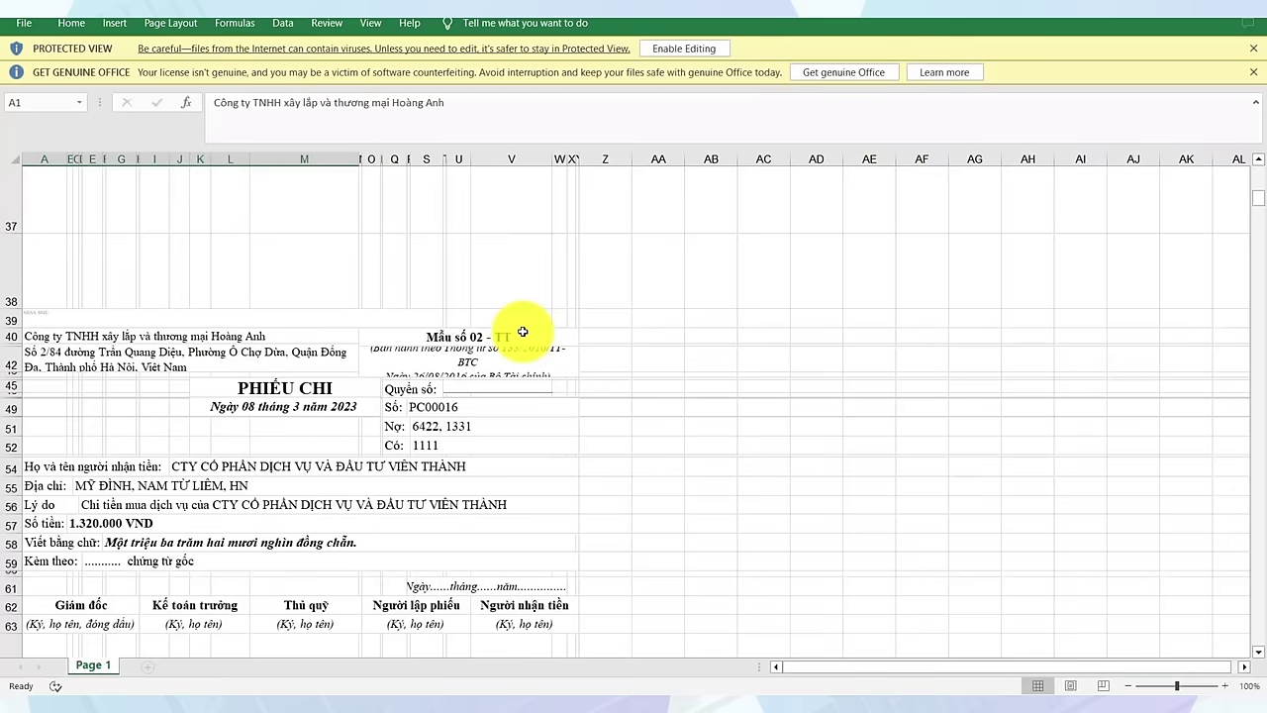
scroll(523, 330, "down", 1)
scroll(524, 332, "down", 6)
scroll(524, 332, "down", 3)
scroll(527, 331, "down", 13)
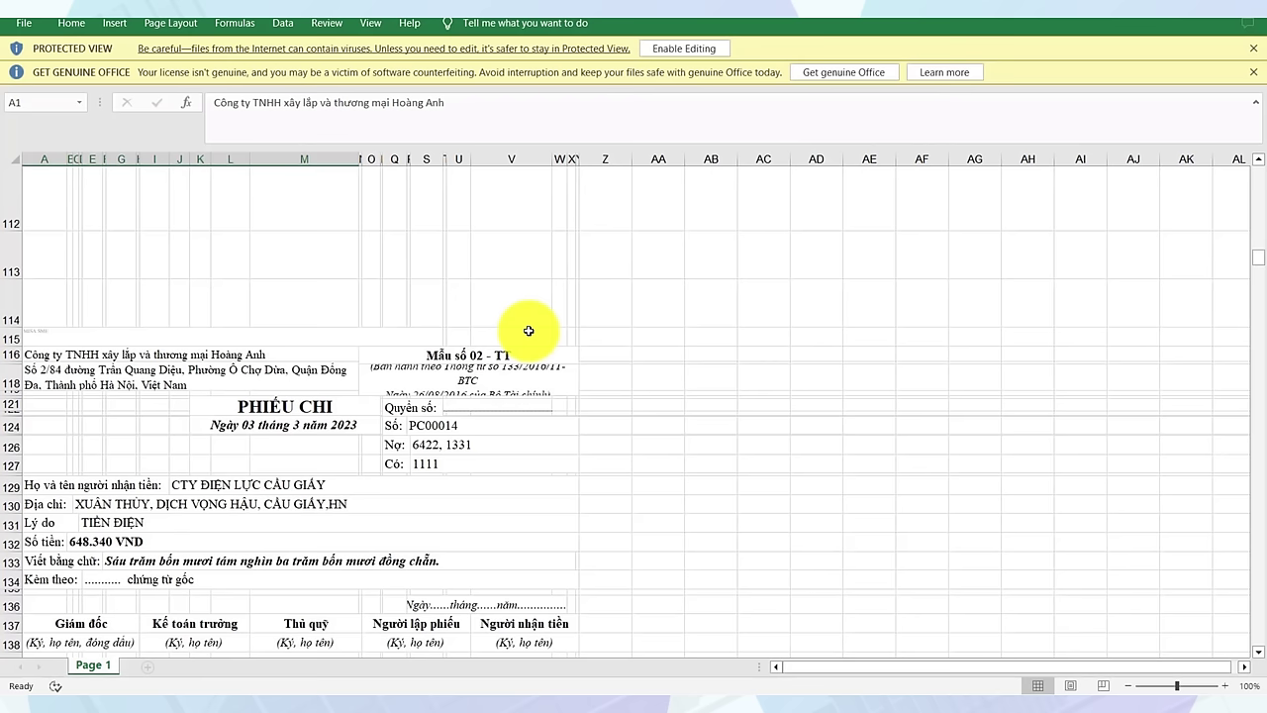
key("alt+F4")
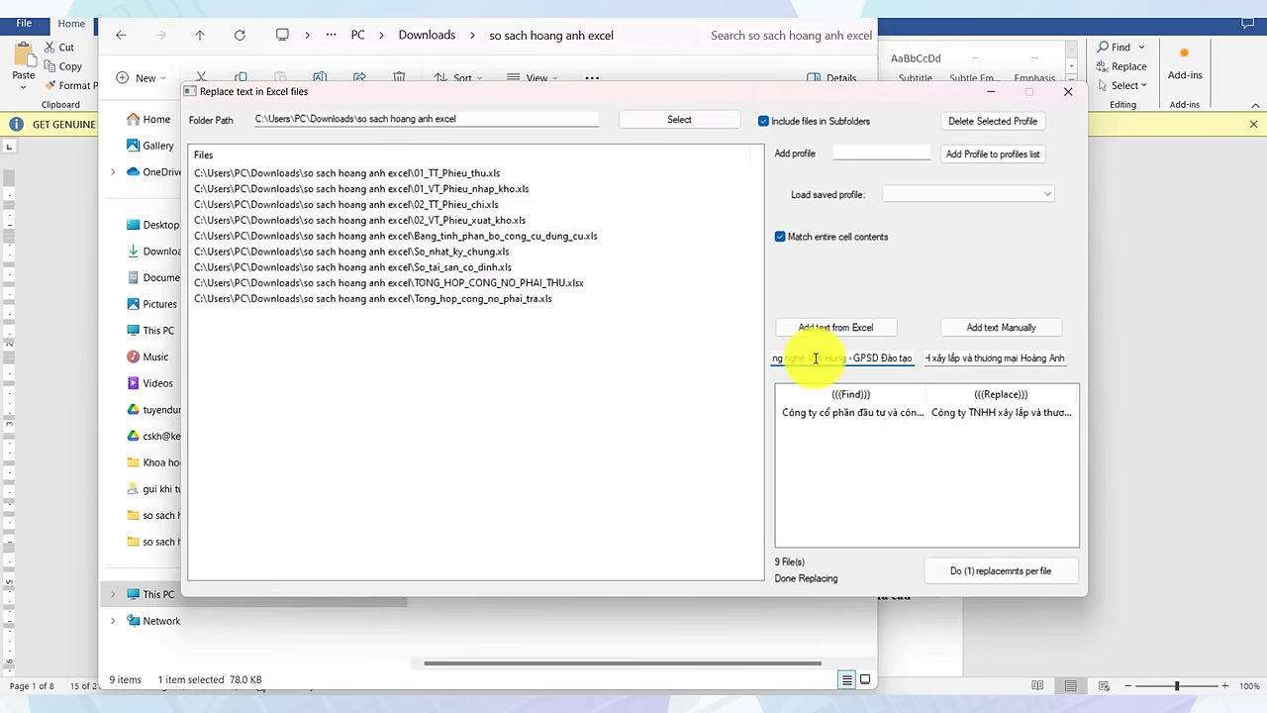
- Enter the old Đống Đa address as Old Text, delete the name pair, and add the Hà Đông address pair for all files
key("ctrl+a")
key("ctrl+v")
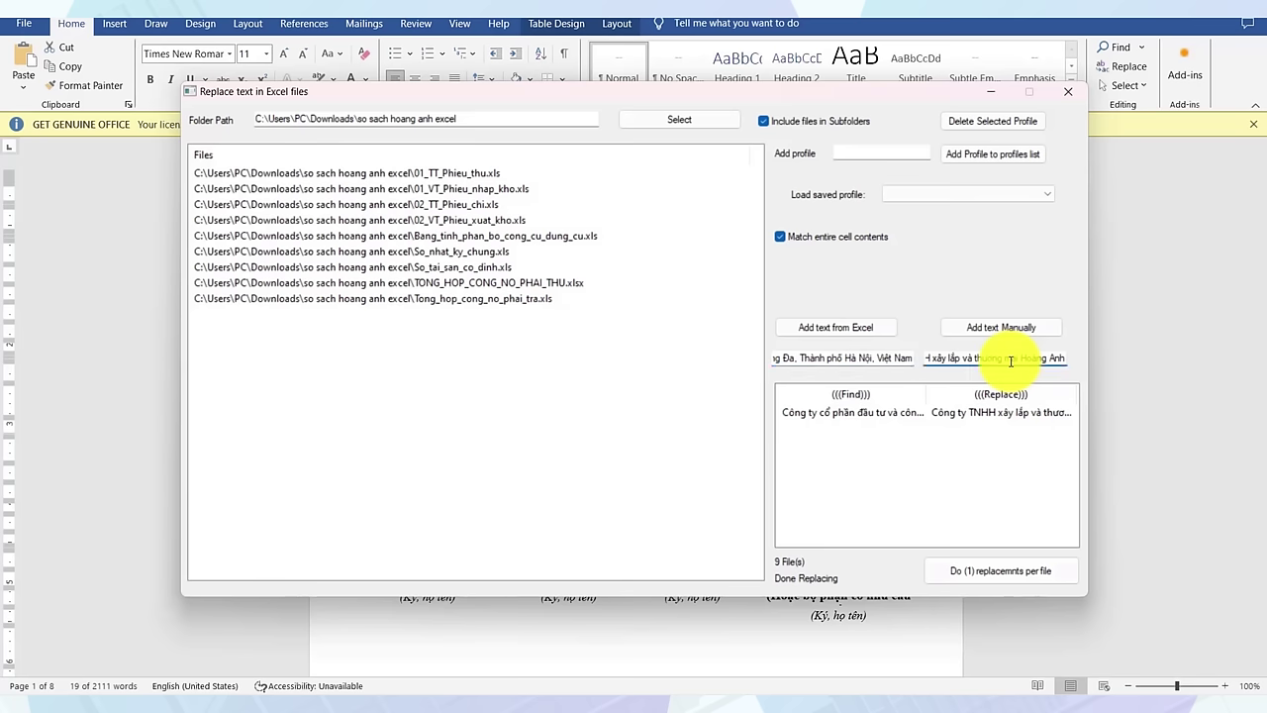
left_click(811, 417)
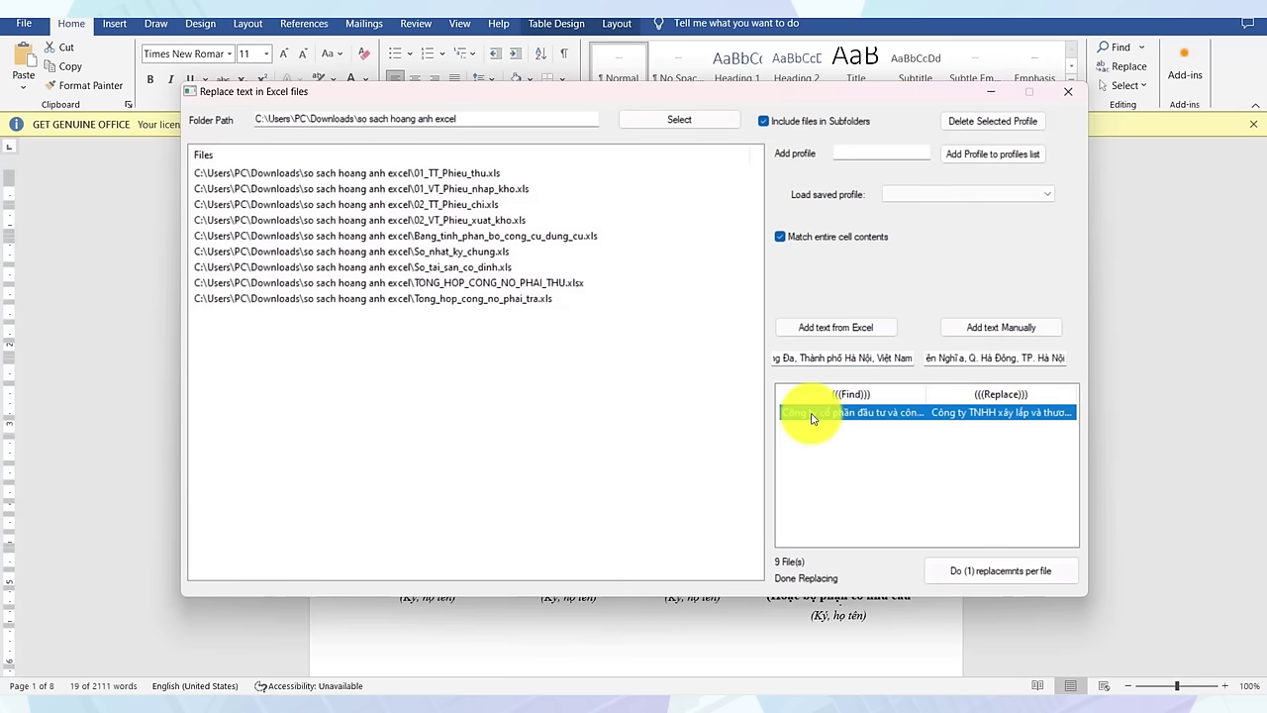
right_click(812, 417)
left_click(836, 426)
left_click_drag(317, 297, 345, 181)
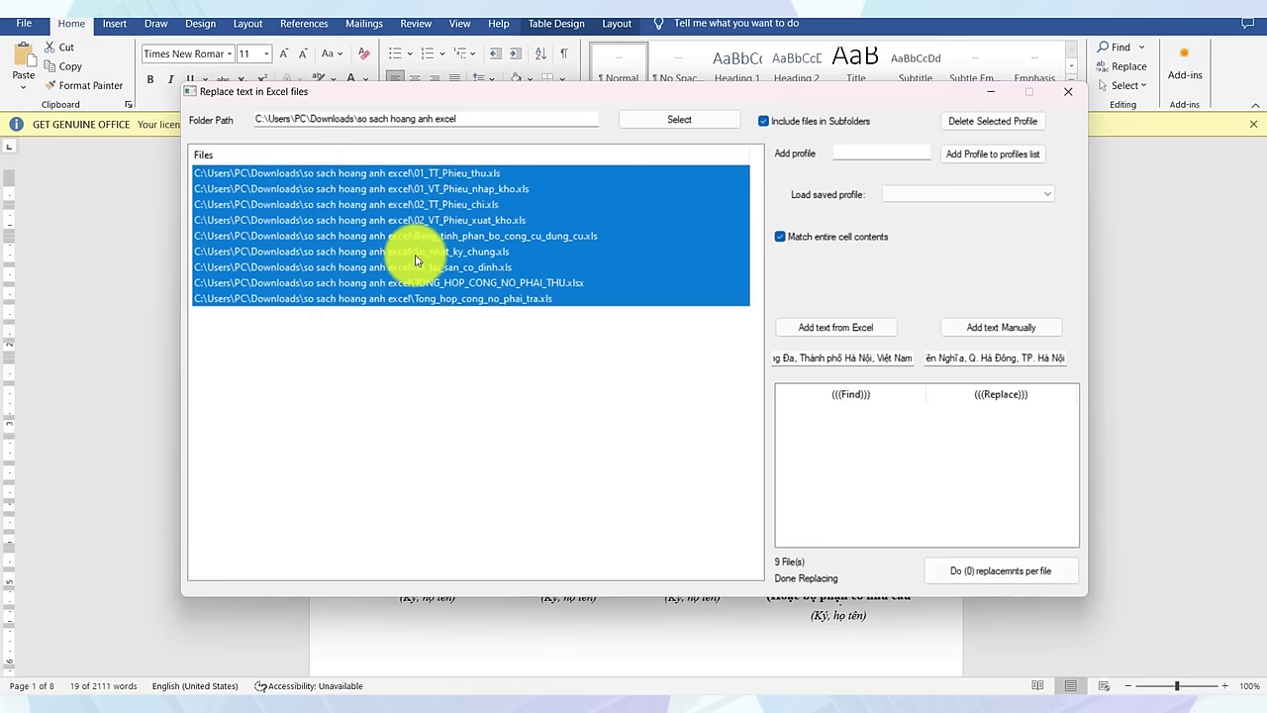
left_click(1020, 333)
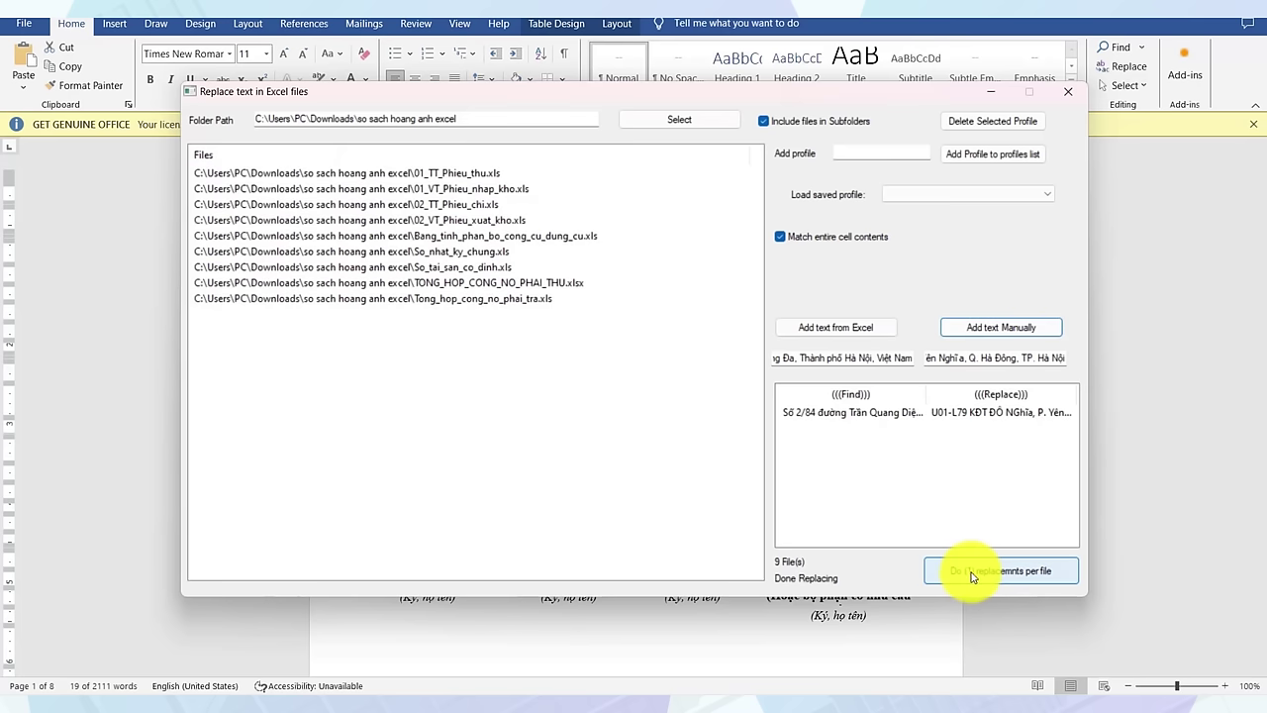
- Run the address replacement on all nine files and open 01_VT_Phieu_nhap_kho.xls from the Excel folder
left_click(971, 578)
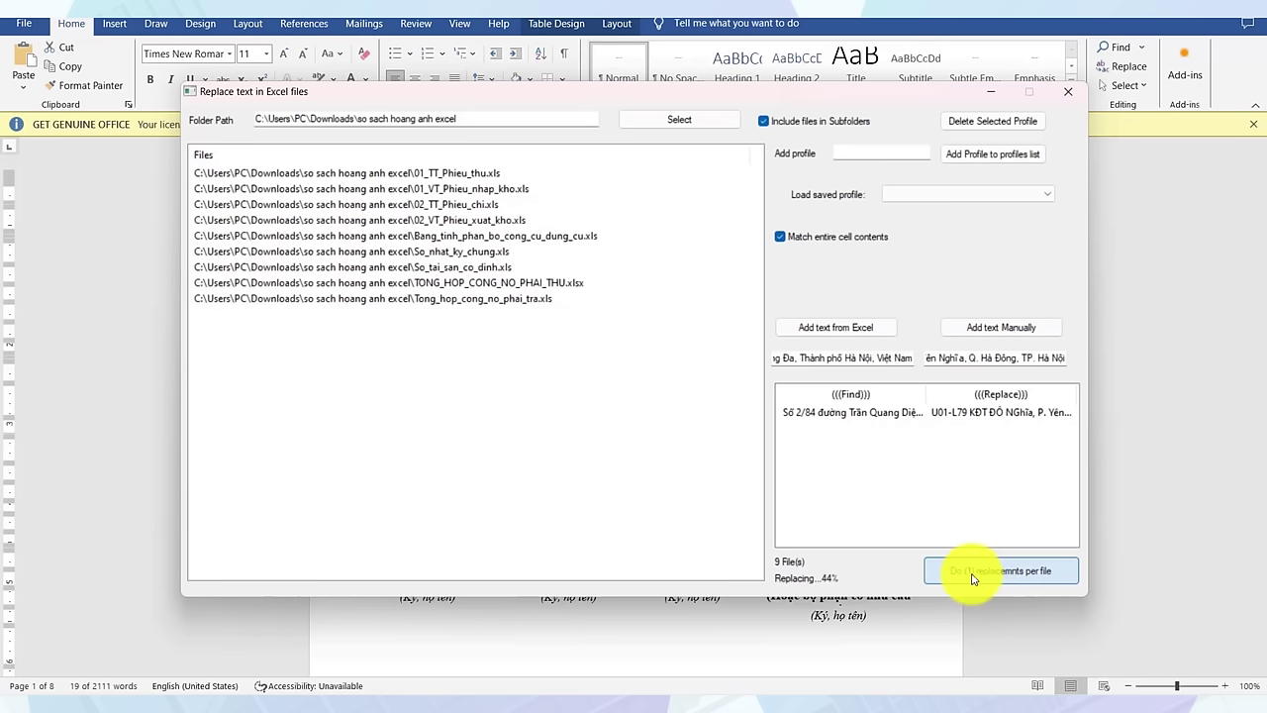
left_click(599, 683)
double_click(508, 348)
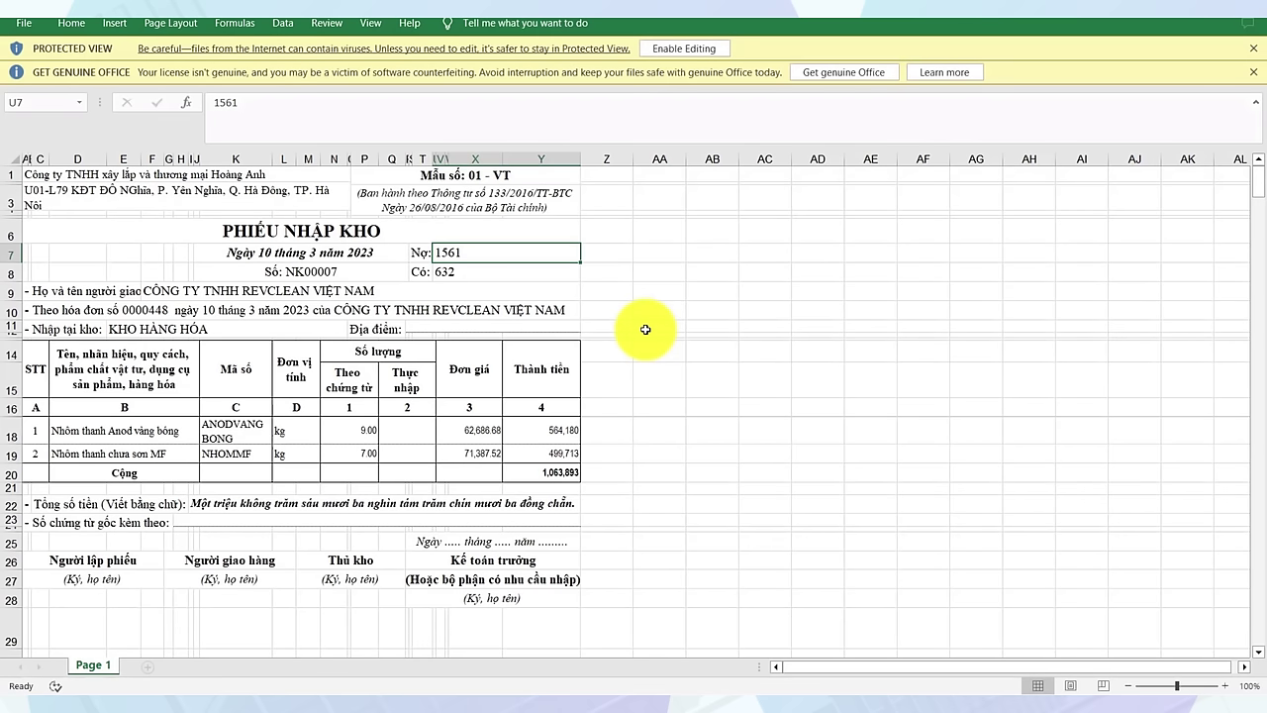
- Check the new U01-L79 Hà Đông address in cell A2 of 01_VT_Phieu_nhap_kho and scroll through it
left_click(187, 194)
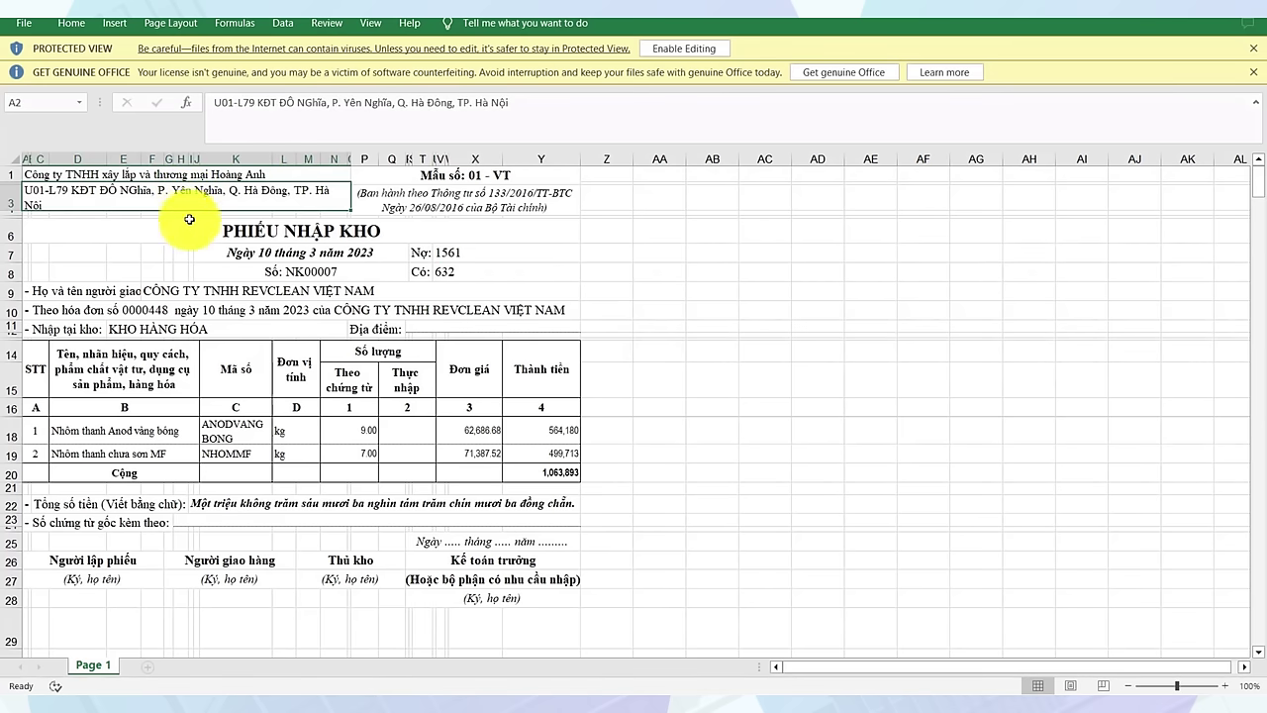
scroll(208, 242, "down", 4)
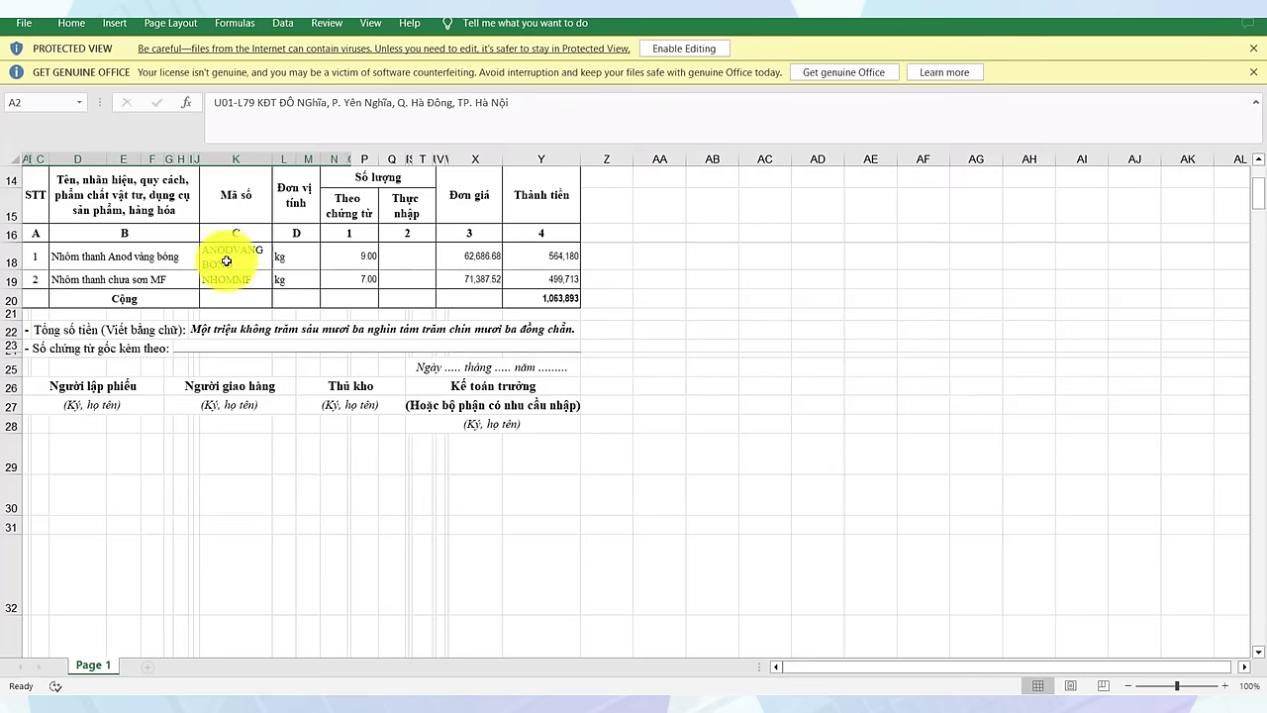
scroll(228, 268, "down", 6)
scroll(238, 279, "down", 2)
scroll(242, 286, "down", 5)
scroll(240, 287, "down", 3)
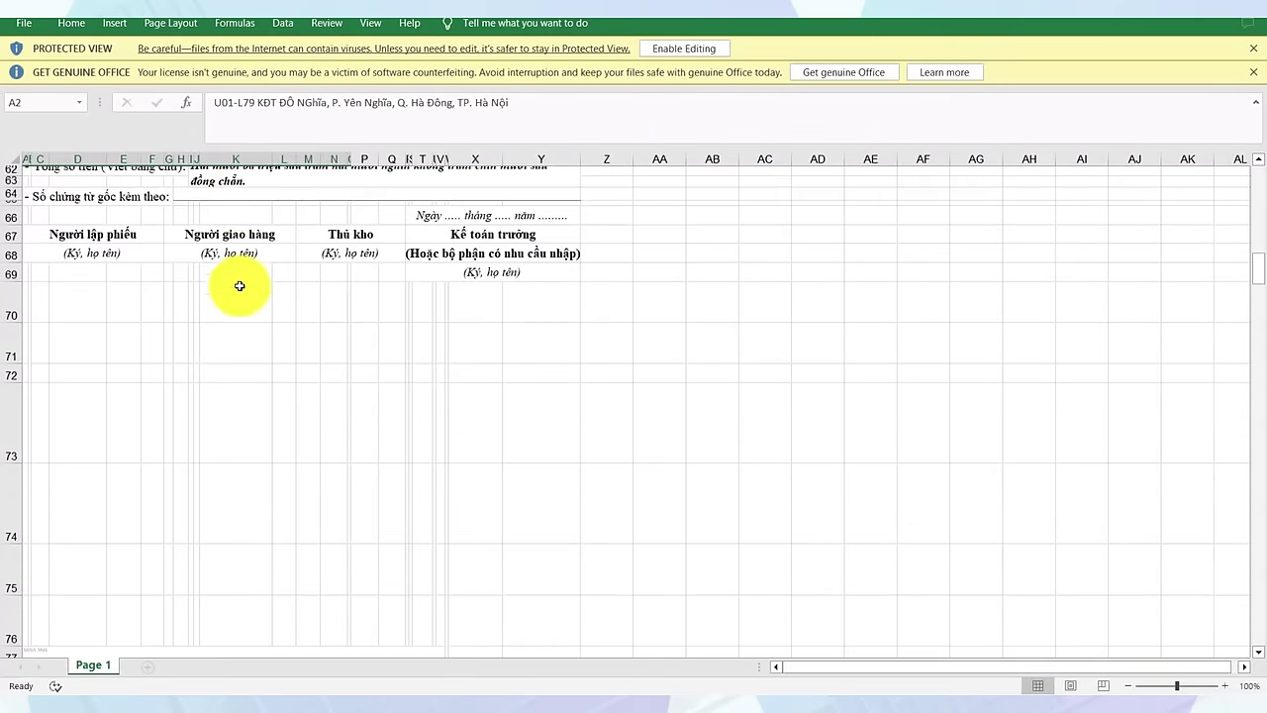
scroll(239, 286, "down", 3)
scroll(240, 286, "down", 1)
scroll(239, 287, "down", 1)
- Open So_nhat_ky_chung.xls, verify the Hoàng Anh name and new address in cells A70 and A71, then return to Downloads
left_click(485, 687)
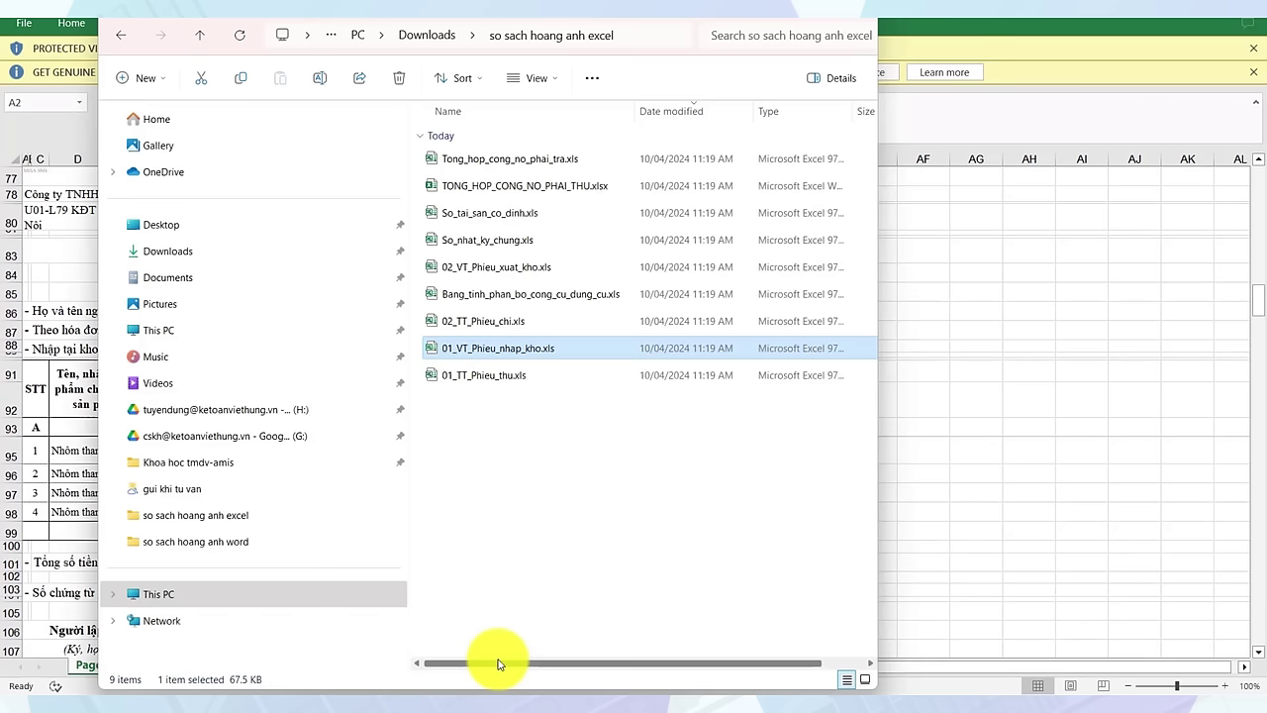
double_click(504, 240)
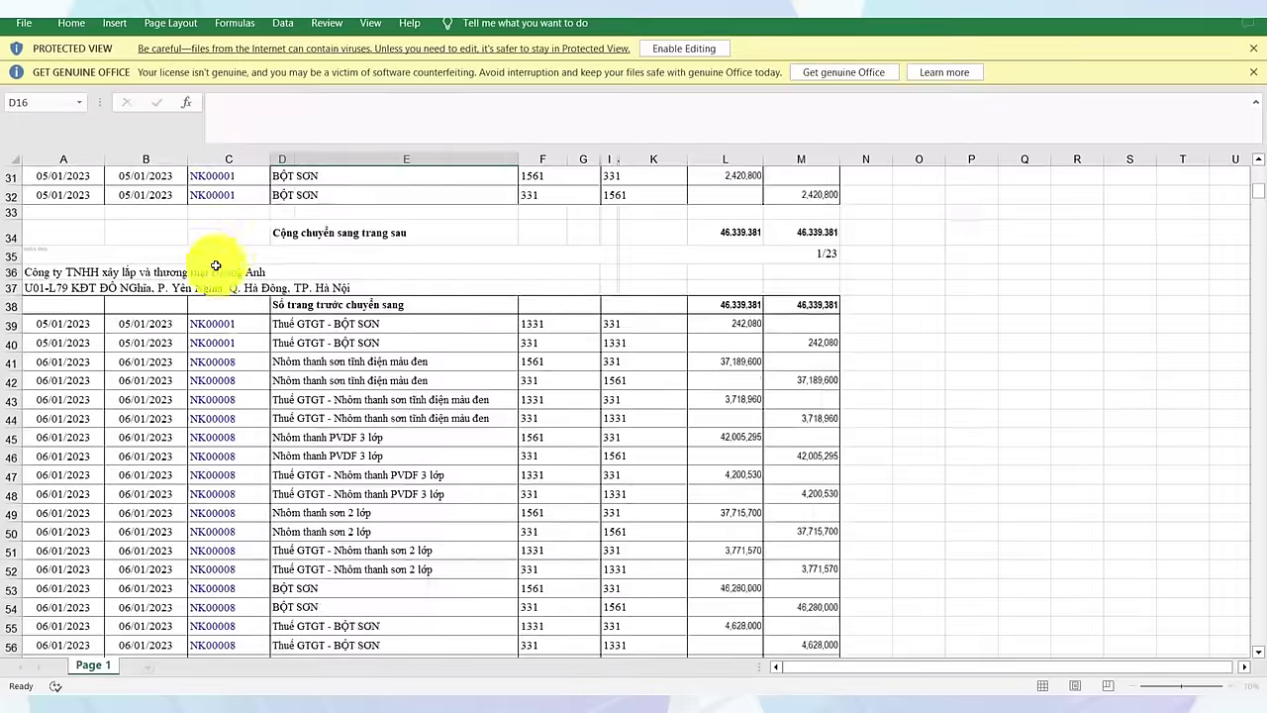
scroll(212, 274, "down", 5)
scroll(215, 306, "down", 2)
scroll(218, 416, "down", 1)
left_click(215, 466)
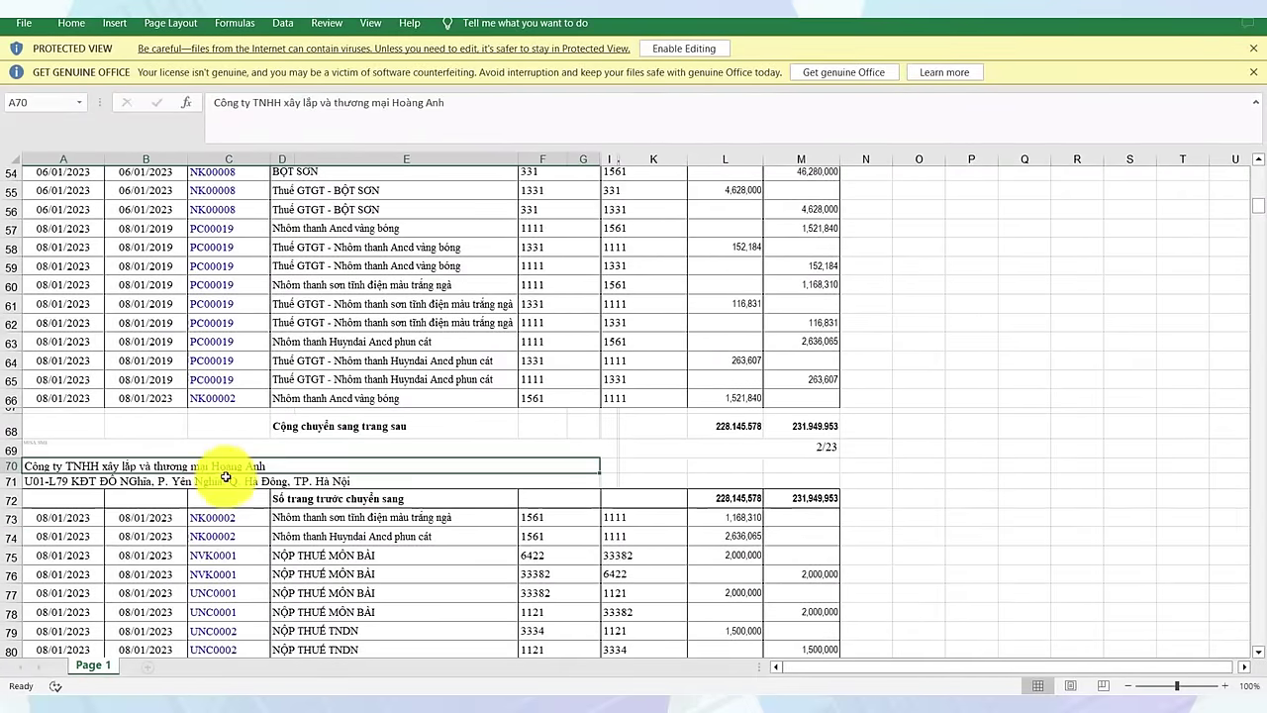
left_click(243, 481)
scroll(504, 360, "down", 4)
scroll(504, 360, "down", 17)
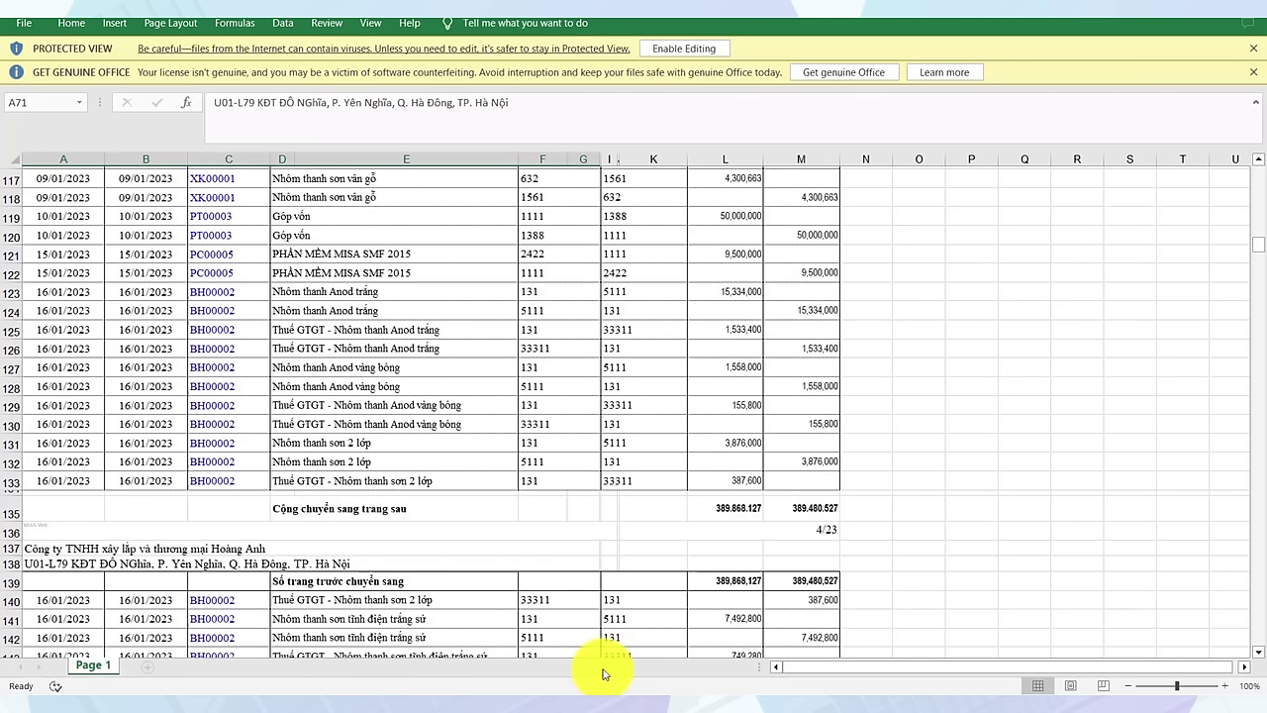
key("alt+Tab")
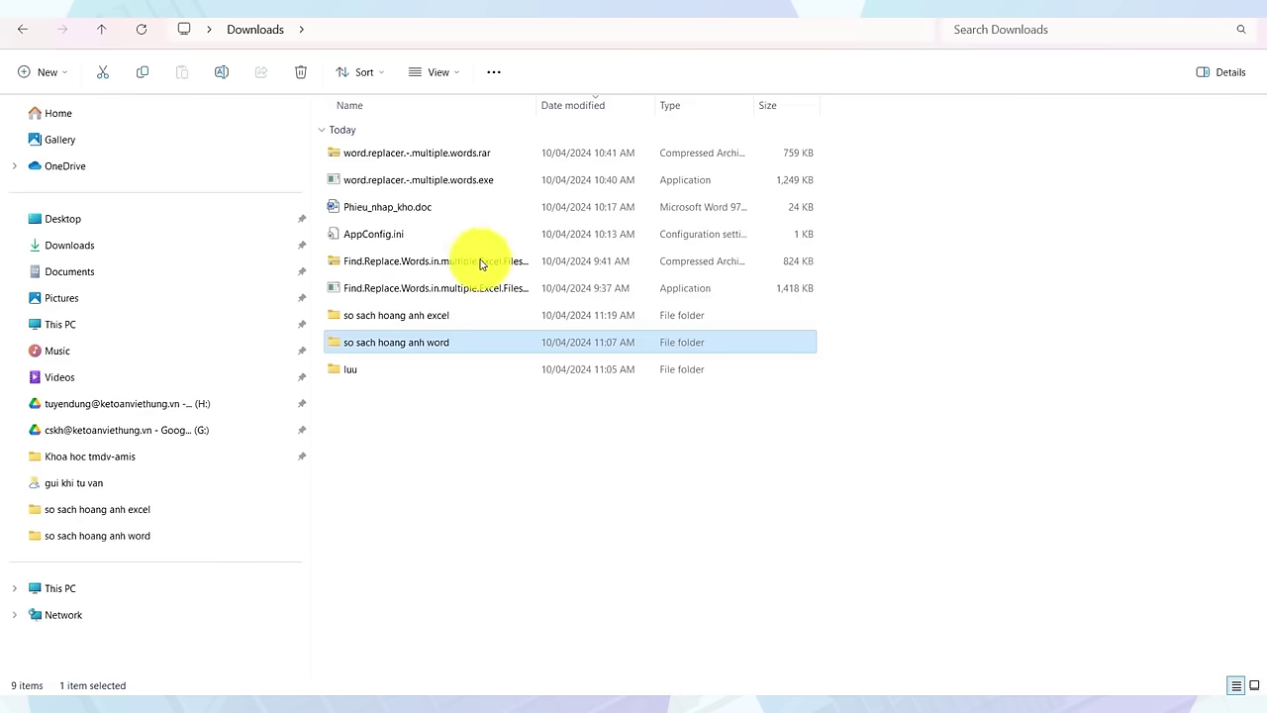
- Launch word.replacer.exe, dismiss both warnings, and select the 'so sach hoang anh word' folder
left_click(381, 186)
double_click(383, 185)
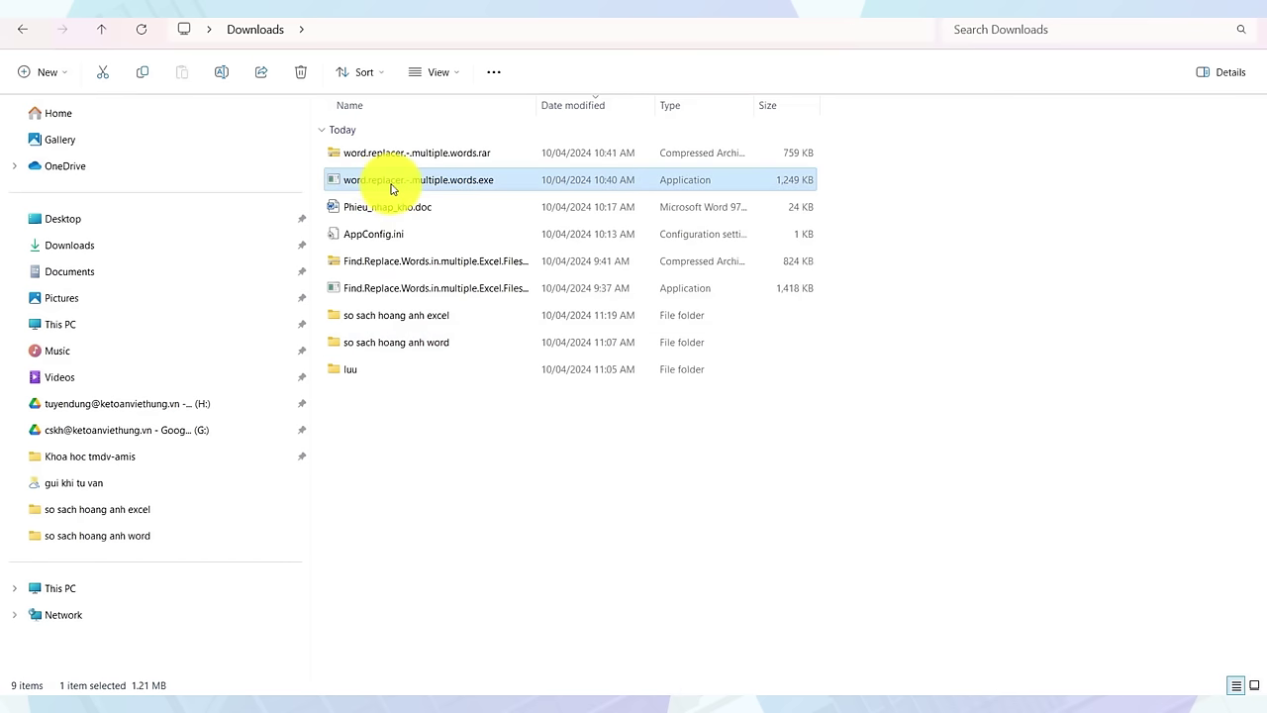
left_click(753, 405)
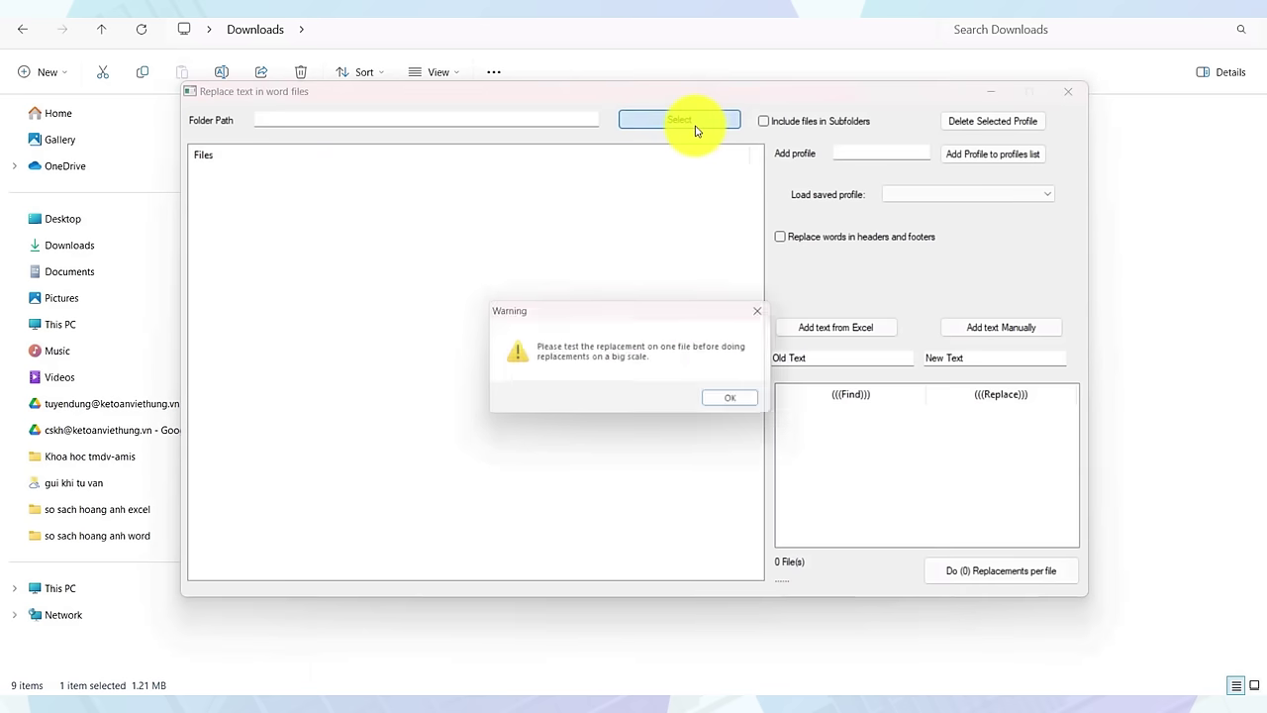
left_click(718, 392)
left_click(443, 264)
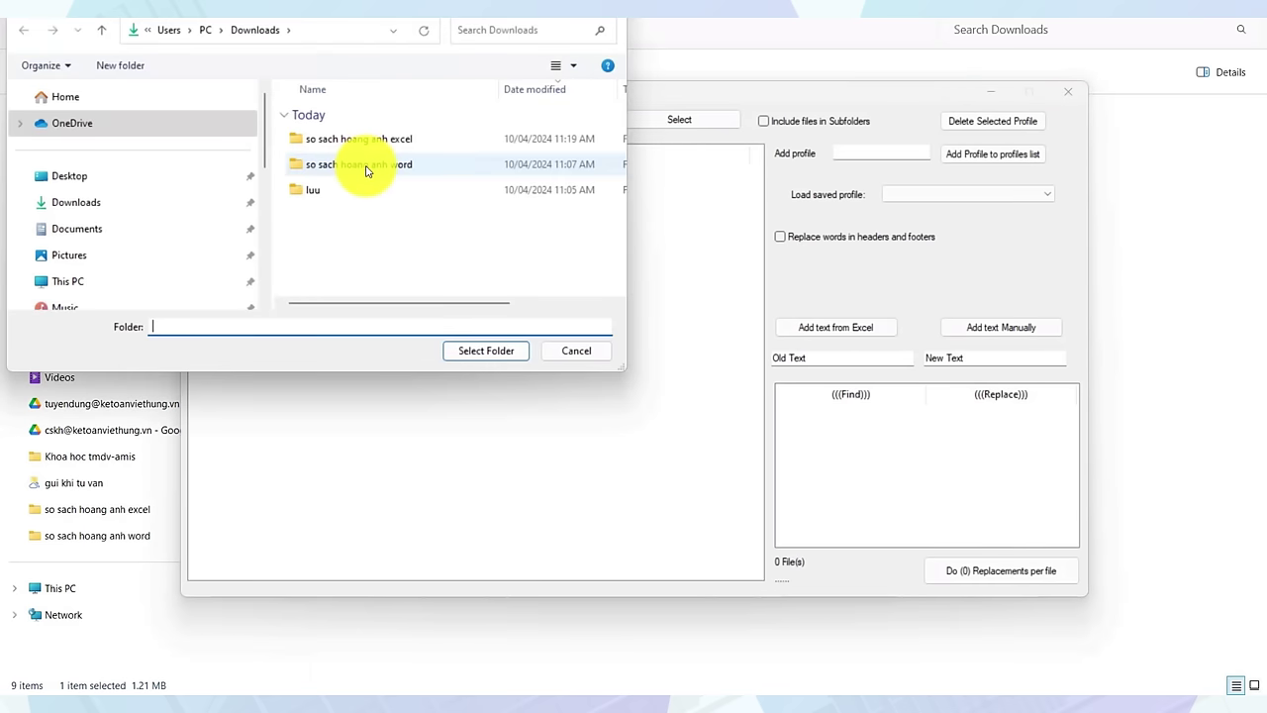
left_click(366, 168)
left_click(494, 351)
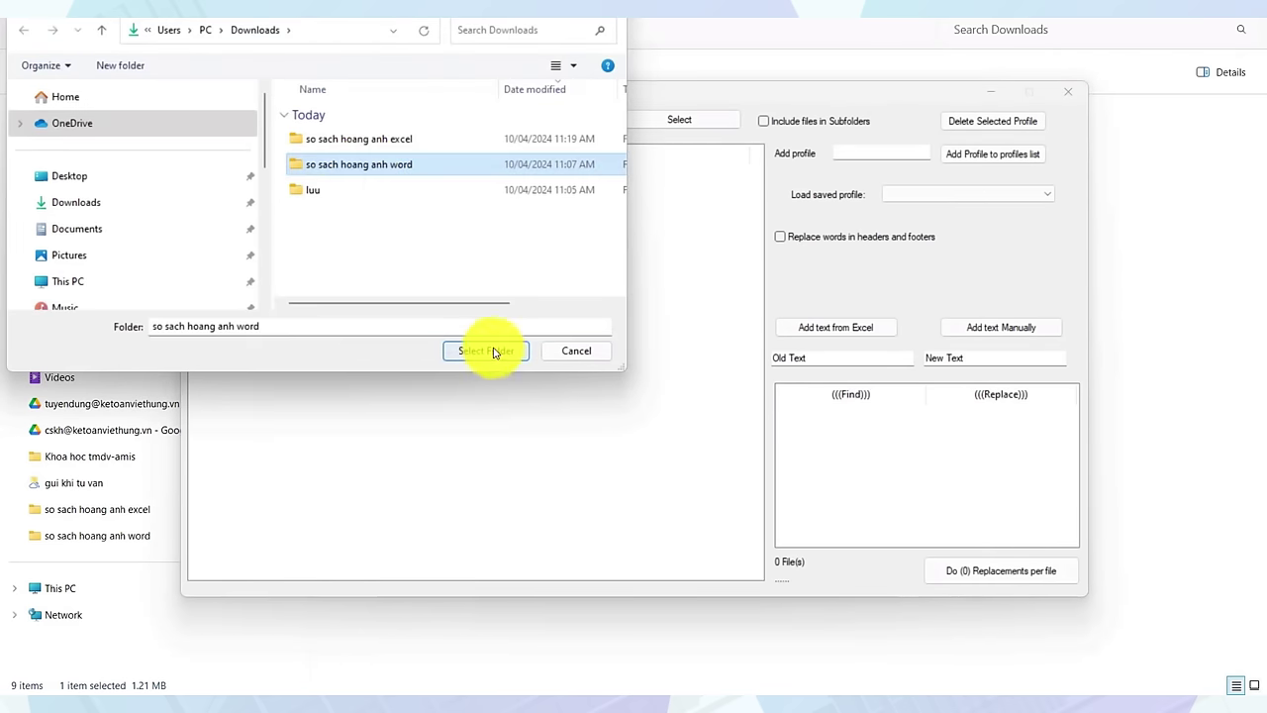
- Including subfolders and headers/footers, replace the old company name with the Hoàng Anh name in all seven Word files
left_click(763, 121)
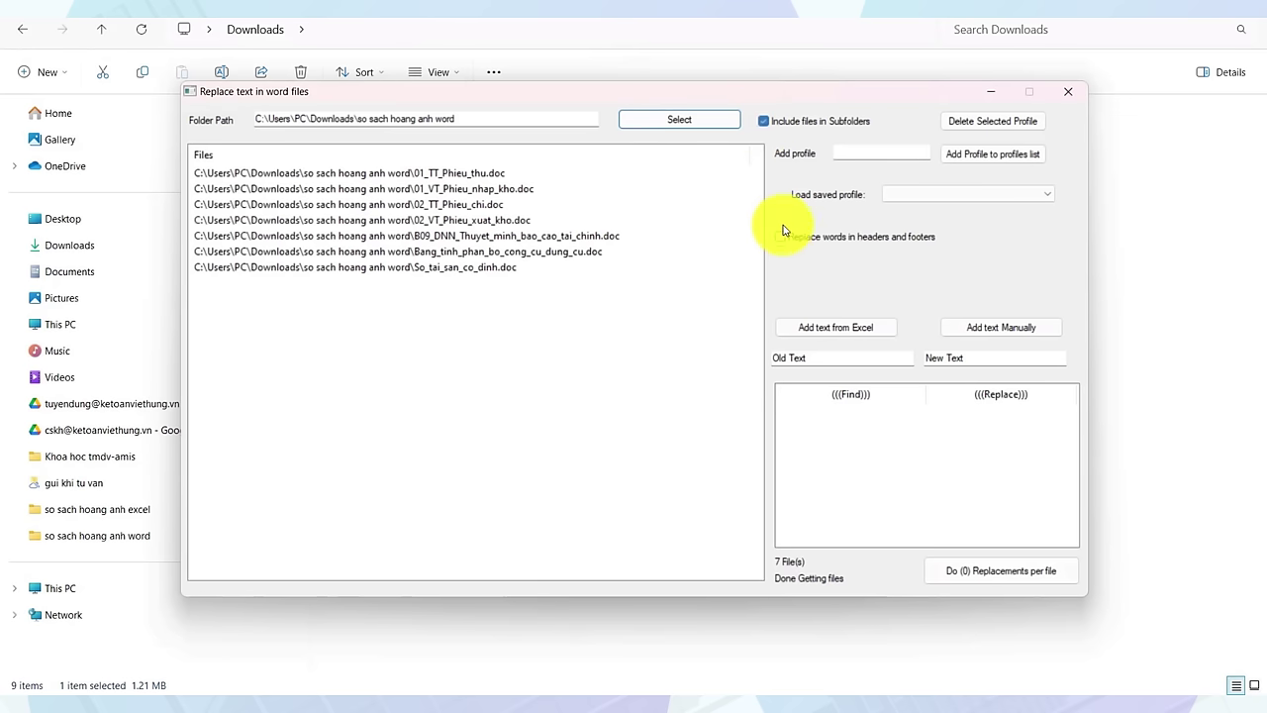
left_click(780, 237)
left_click(792, 357)
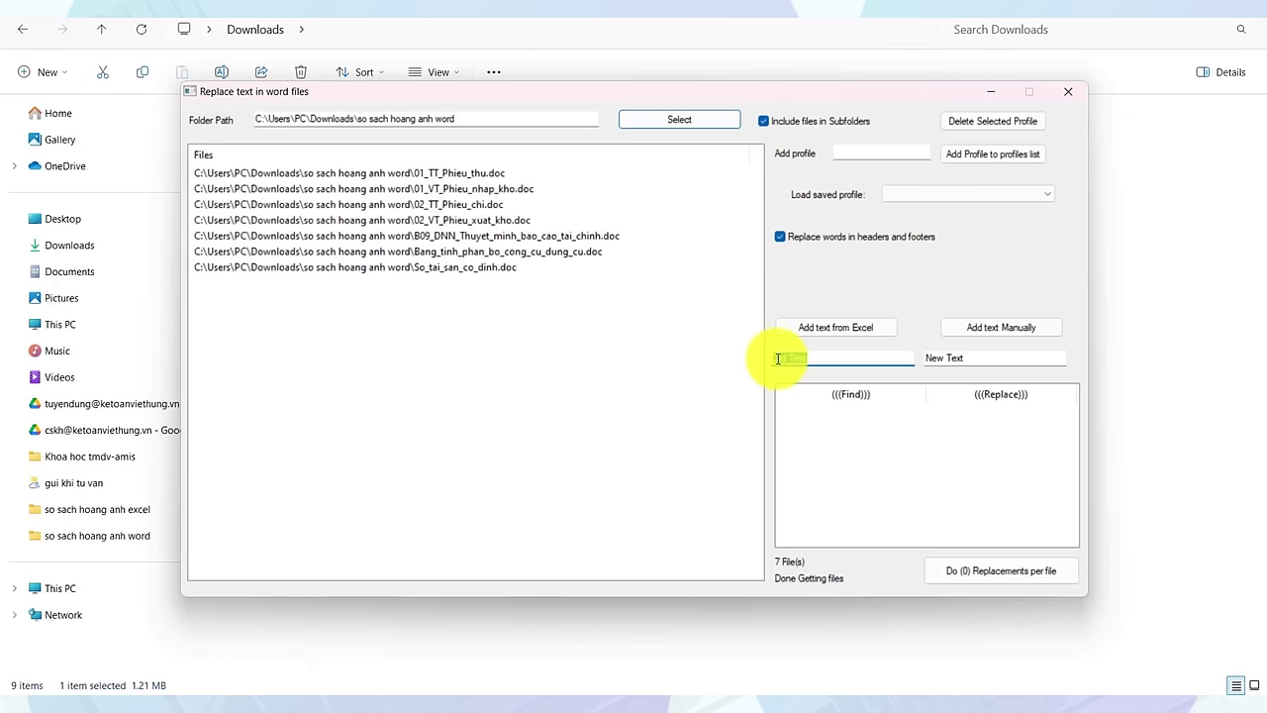
left_click(951, 358)
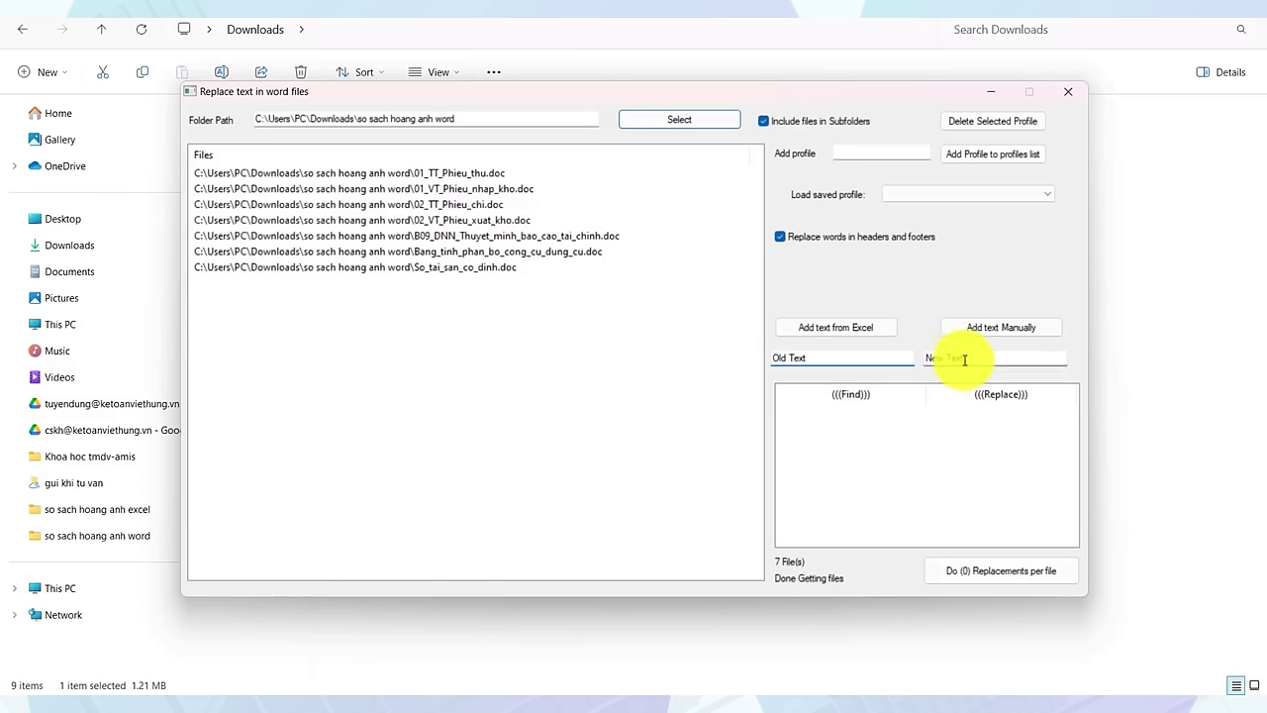
mouse_move(344, 339)
left_mouse_down()
mouse_move(333, 192)
mouse_move(333, 204)
left_mouse_up()
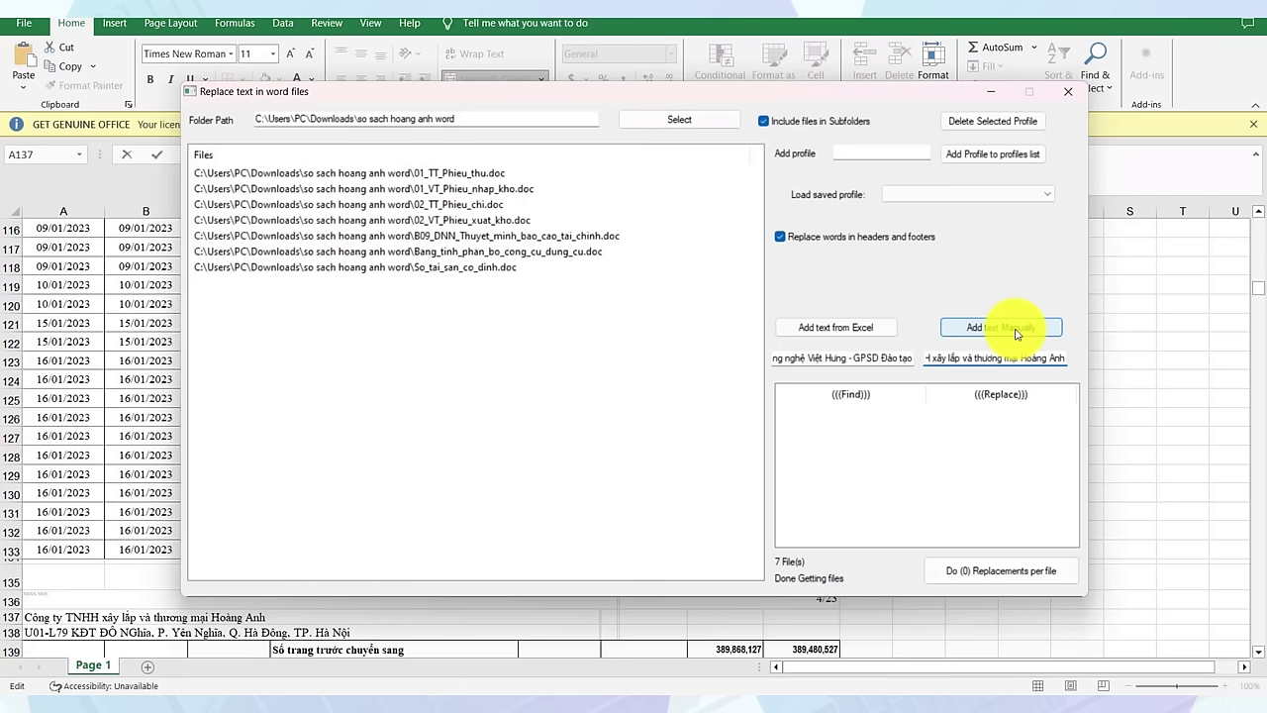
left_click(1017, 333)
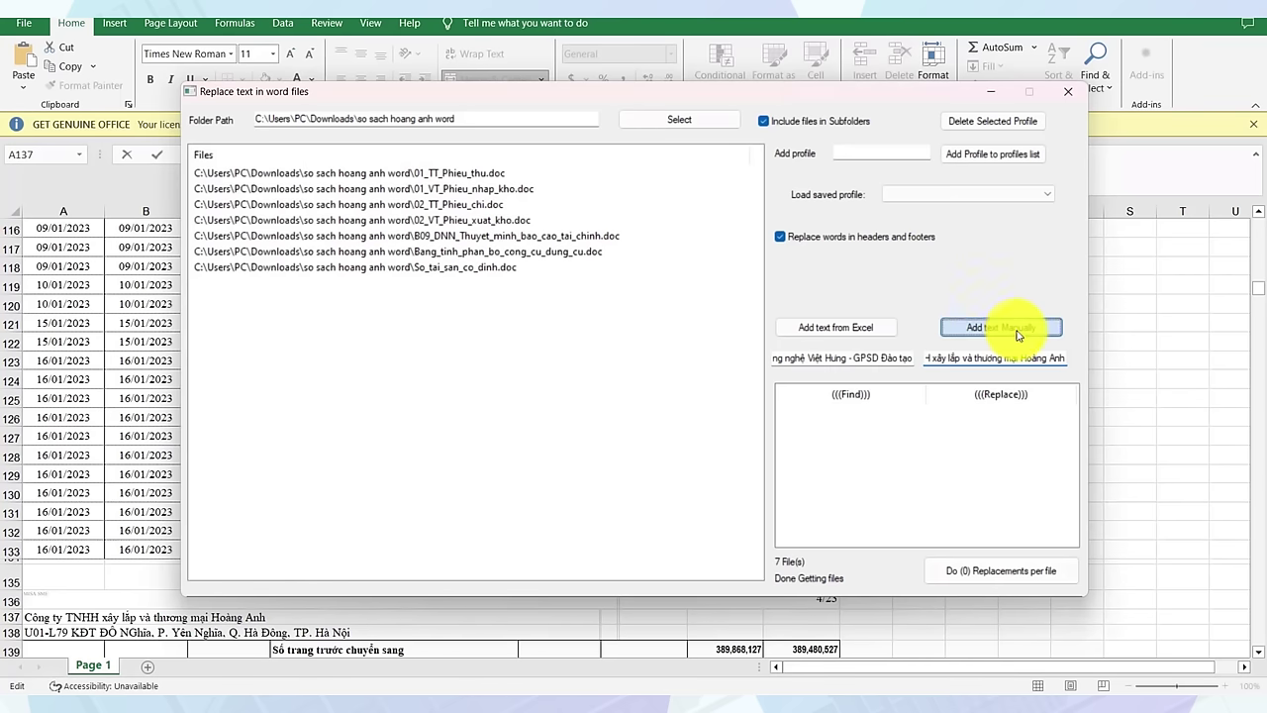
left_click(965, 580)
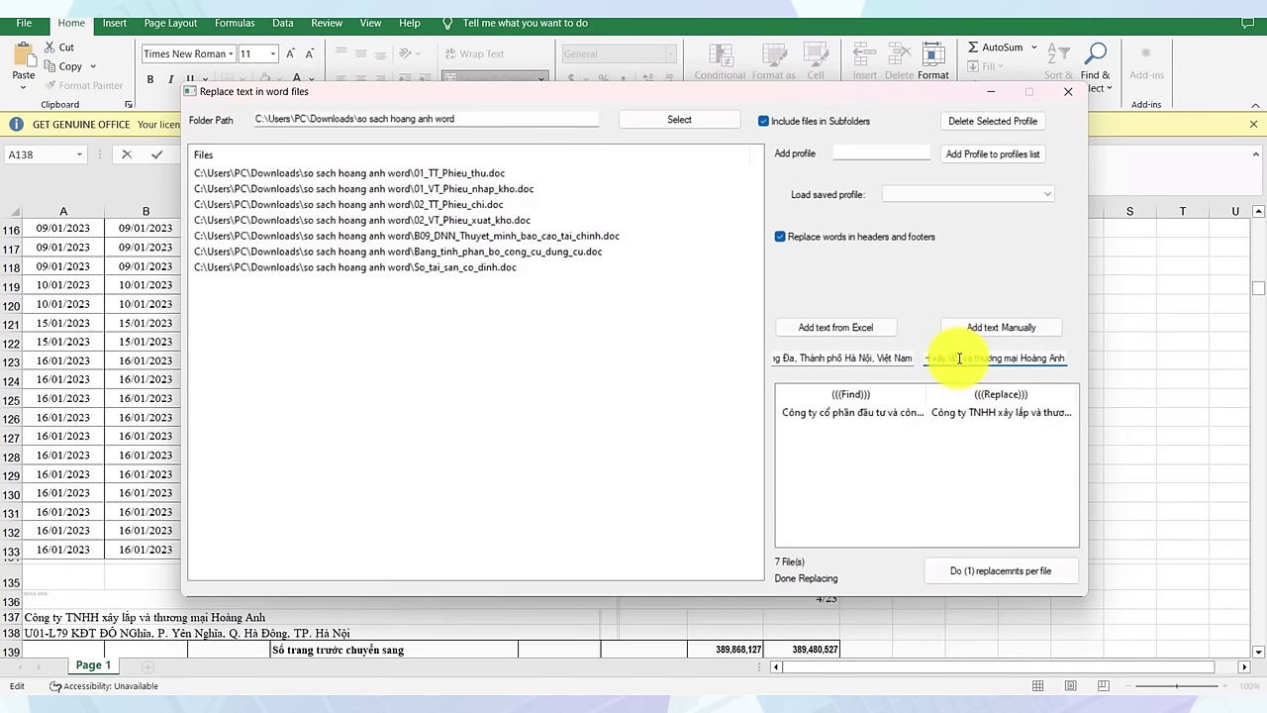
- Paste the new address as replacement text and delete the finished company name pair
key("ctrl+a")
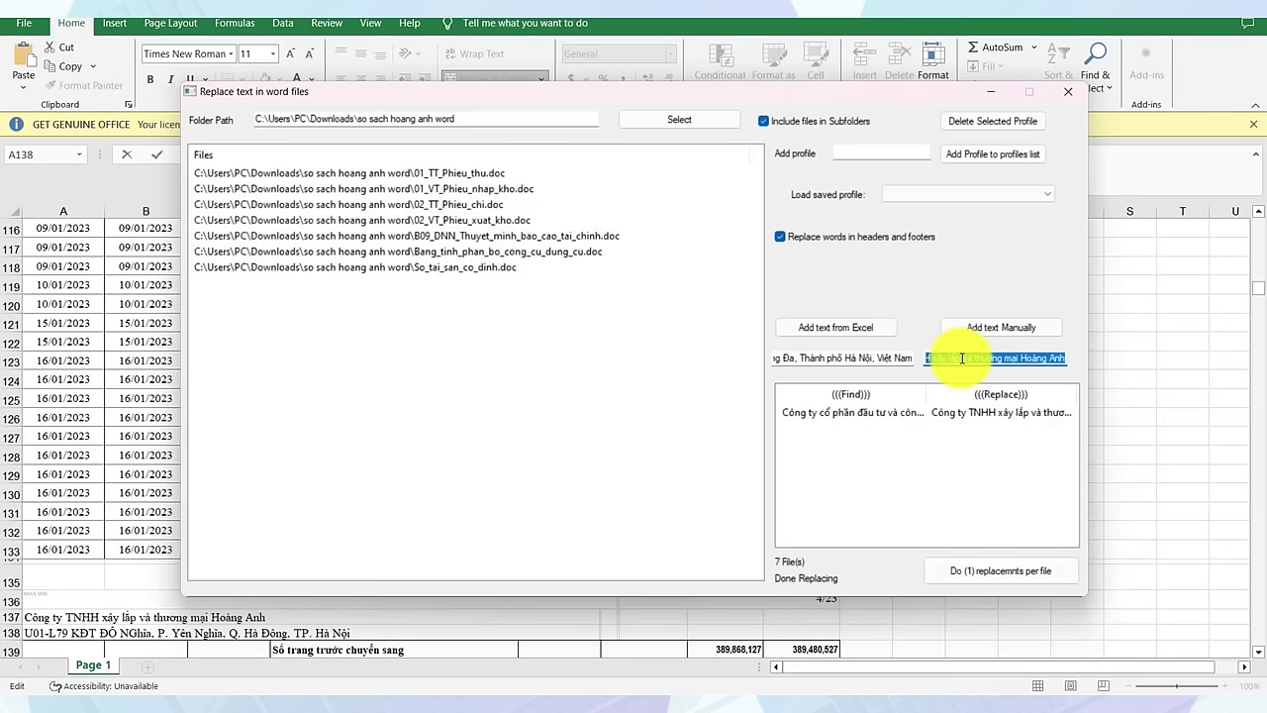
key("ctrl+v")
left_click(853, 414)
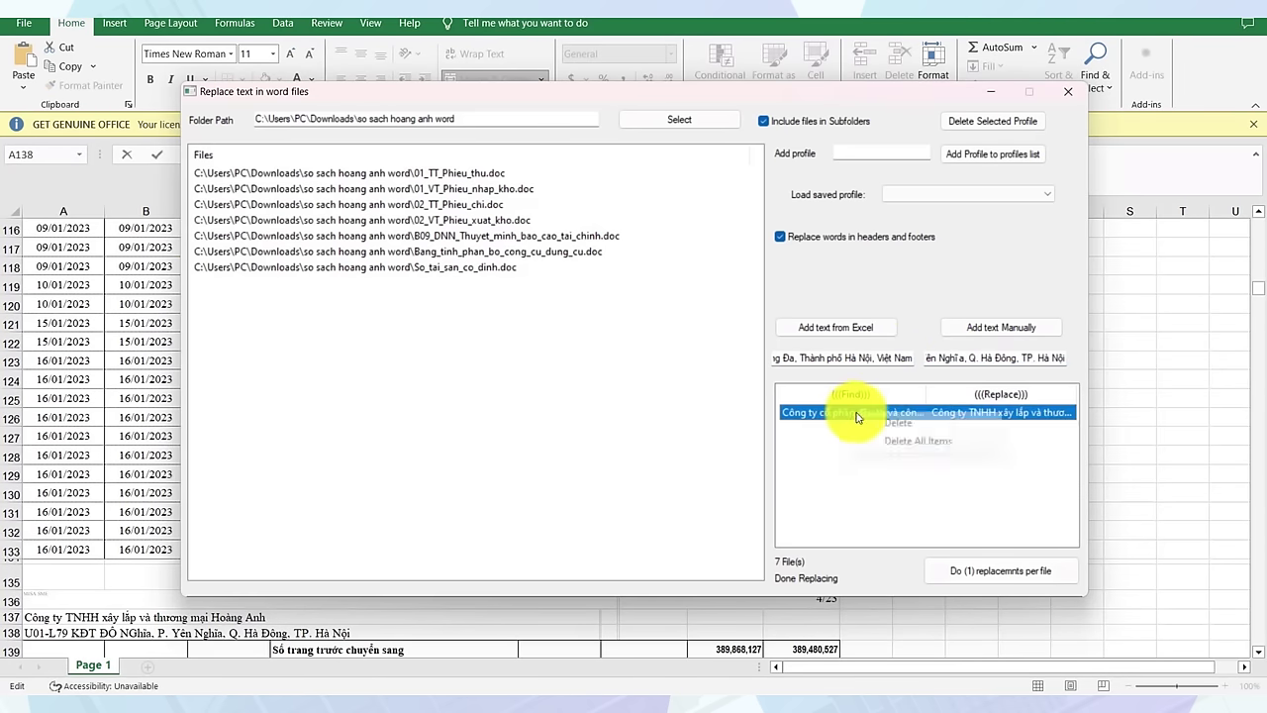
right_click(858, 417)
left_click(895, 440)
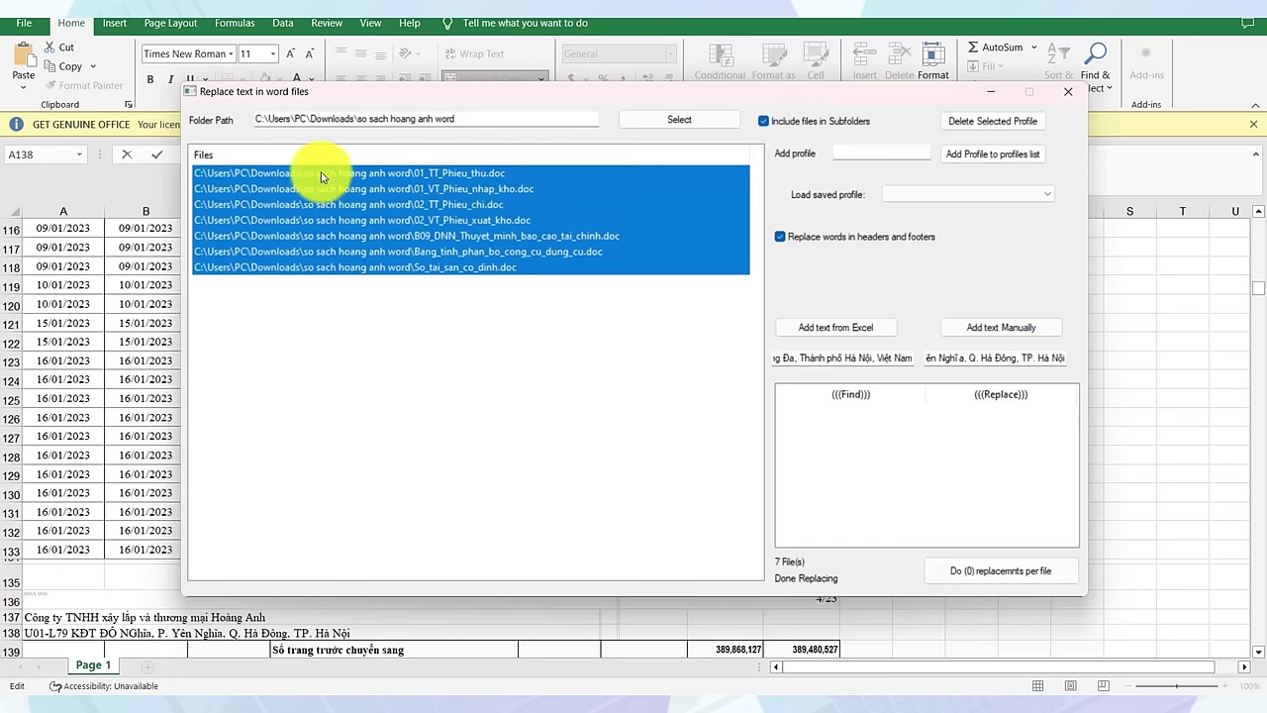
- Add the address pair to the replacement list and open 02_TT_Phieu_chi.doc in Word
left_click(988, 327)
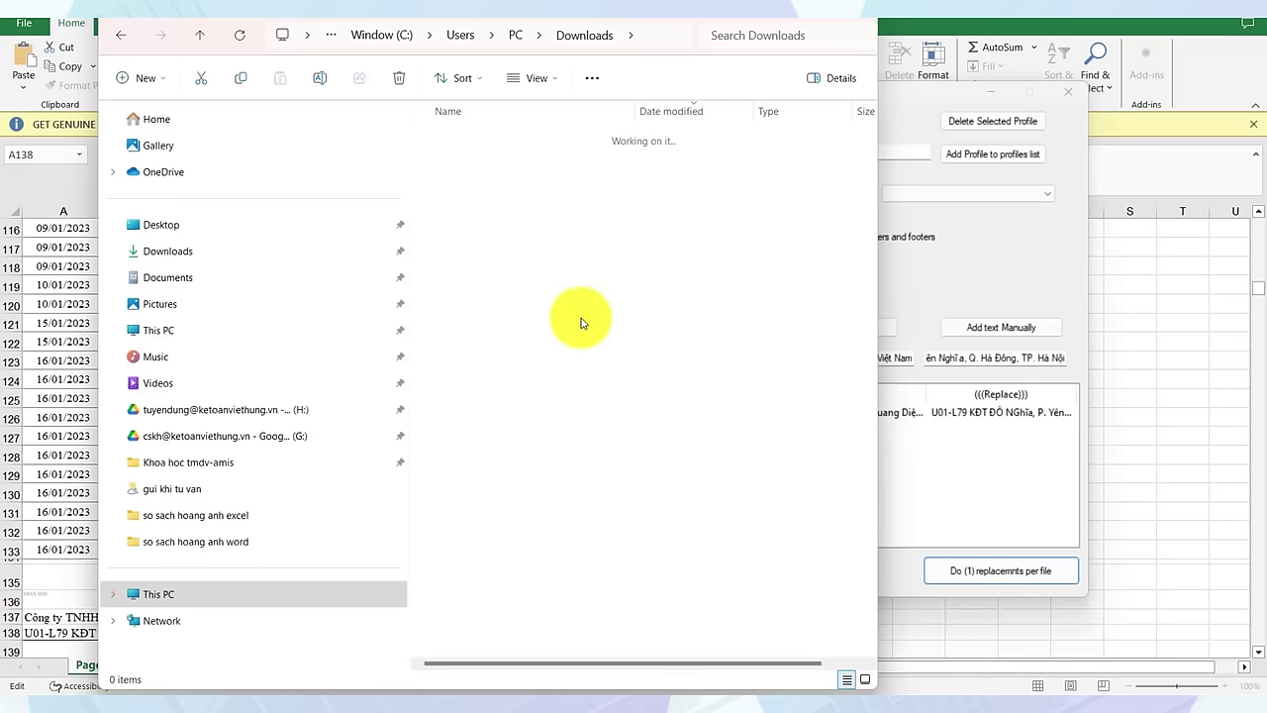
left_click(500, 267)
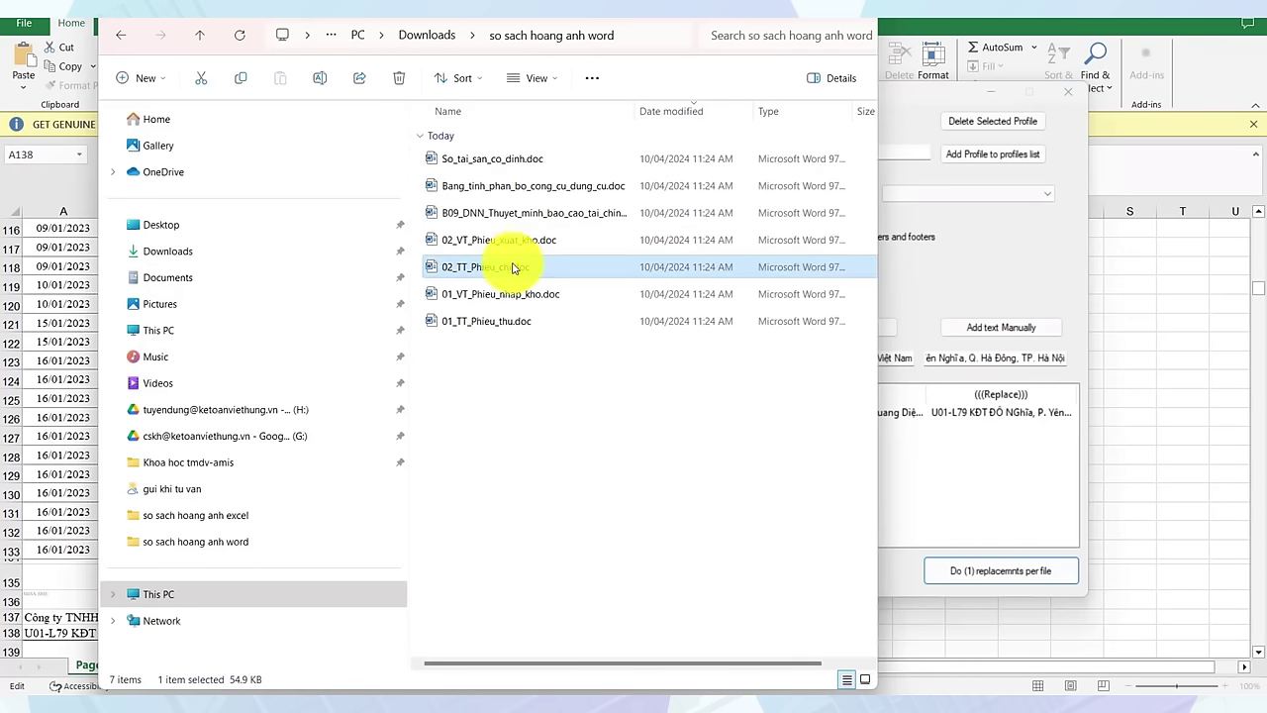
double_click(614, 267)
- Check the payment voucher's heading for the Hoàng Anh name and U01-L79 address
left_click_drag(362, 192, 482, 193)
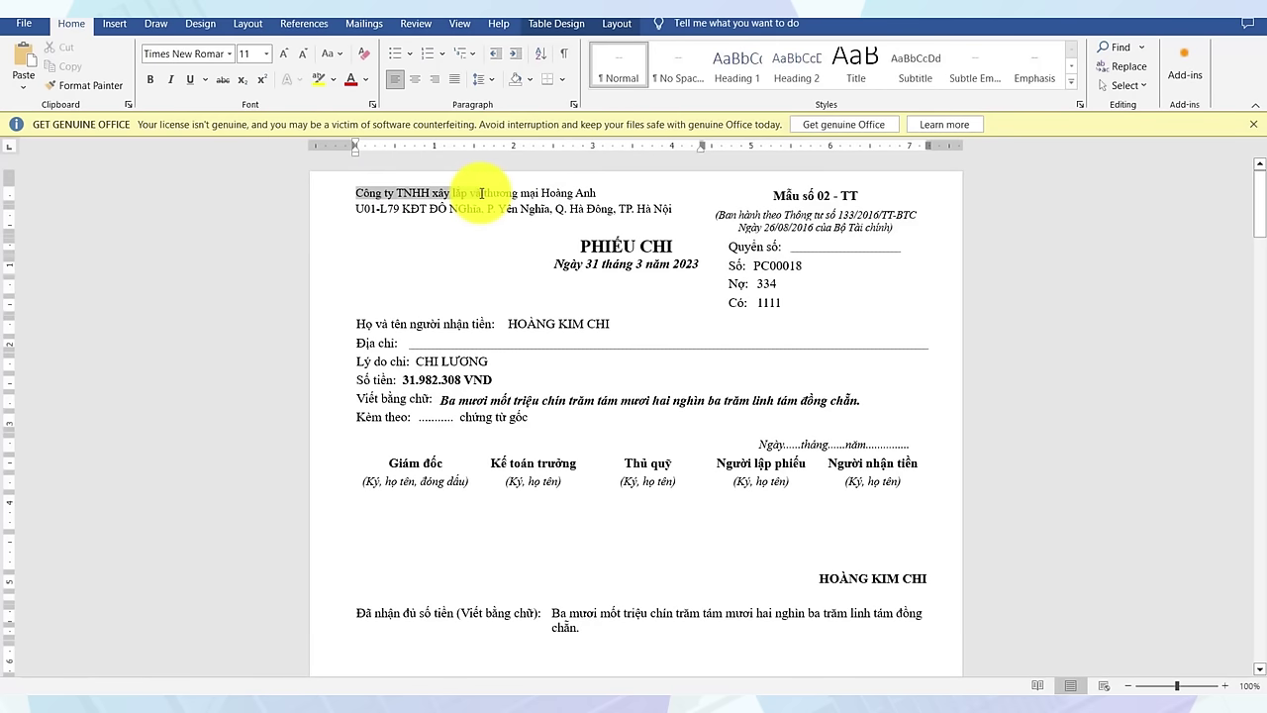
left_click(407, 199)
scroll(509, 226, "down", 13)
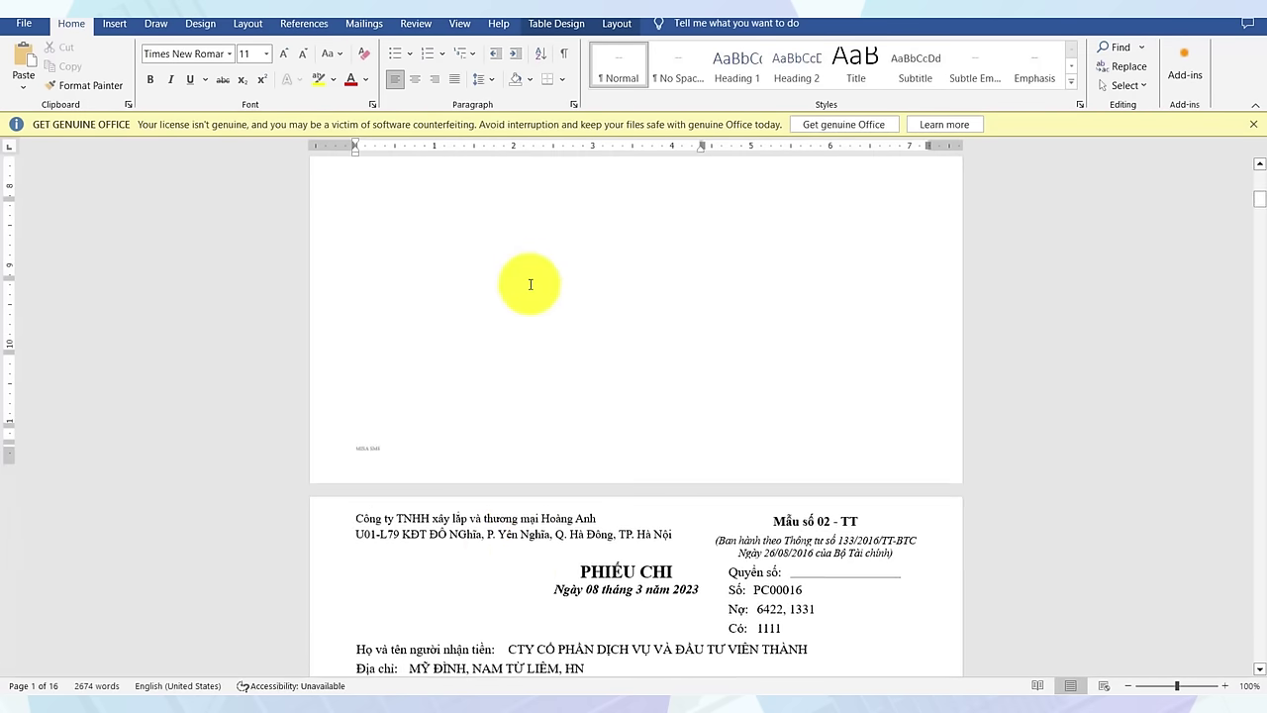
scroll(528, 283, "down", 5)
scroll(538, 288, "down", 2)
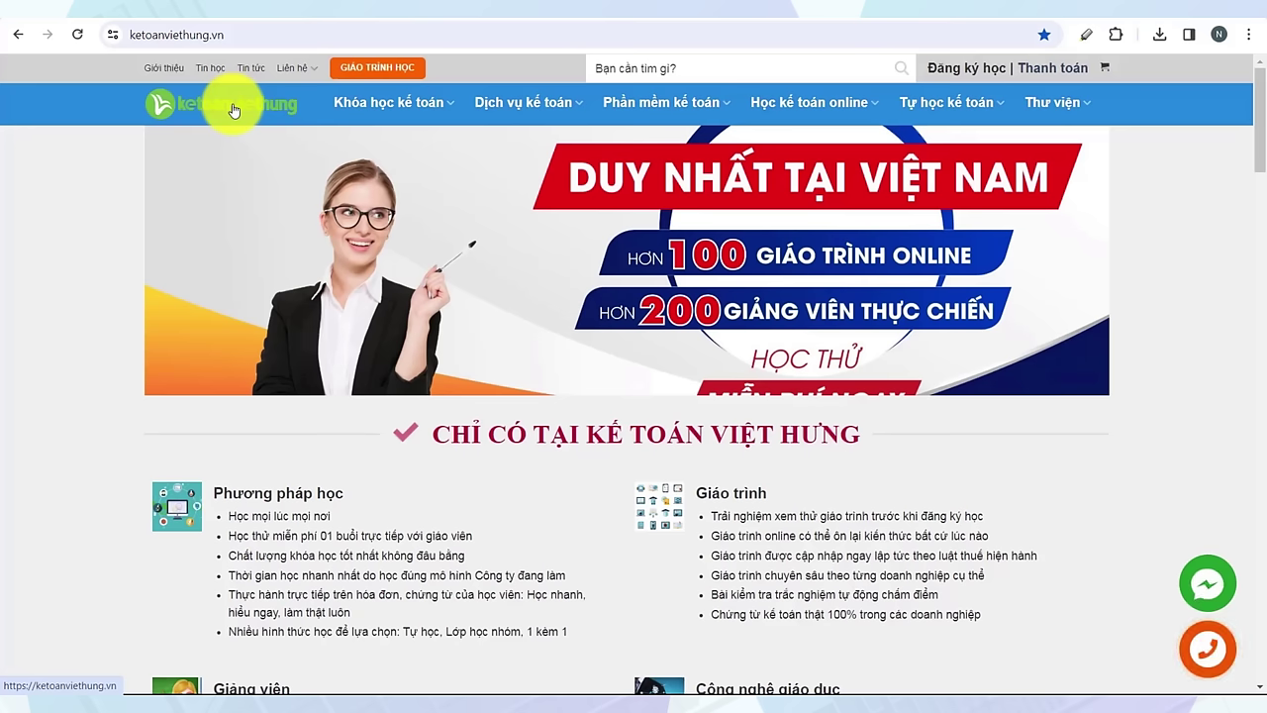